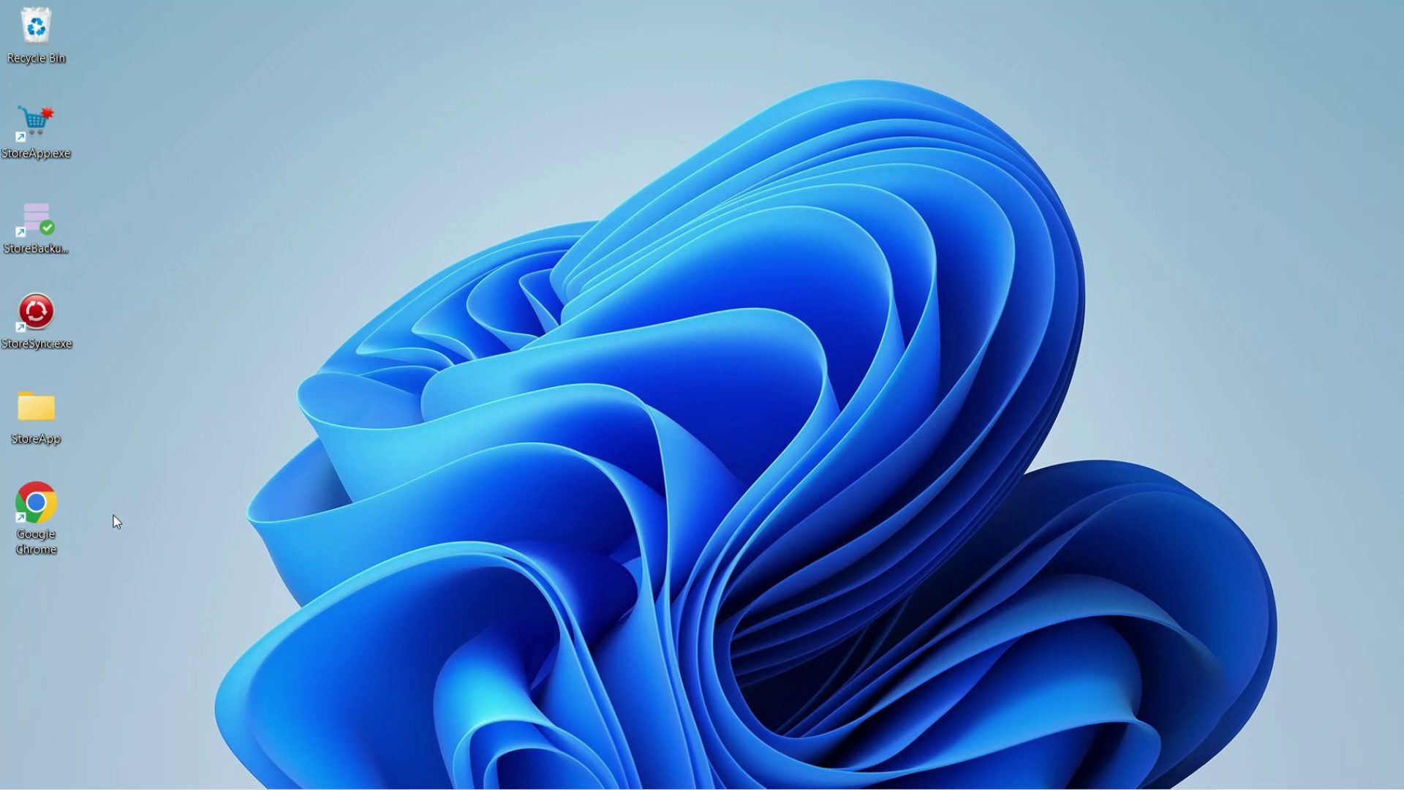
Launch Google Chrome and load storeapp.clearwox.com/downloads.
double_click(47, 520)
text(stor)
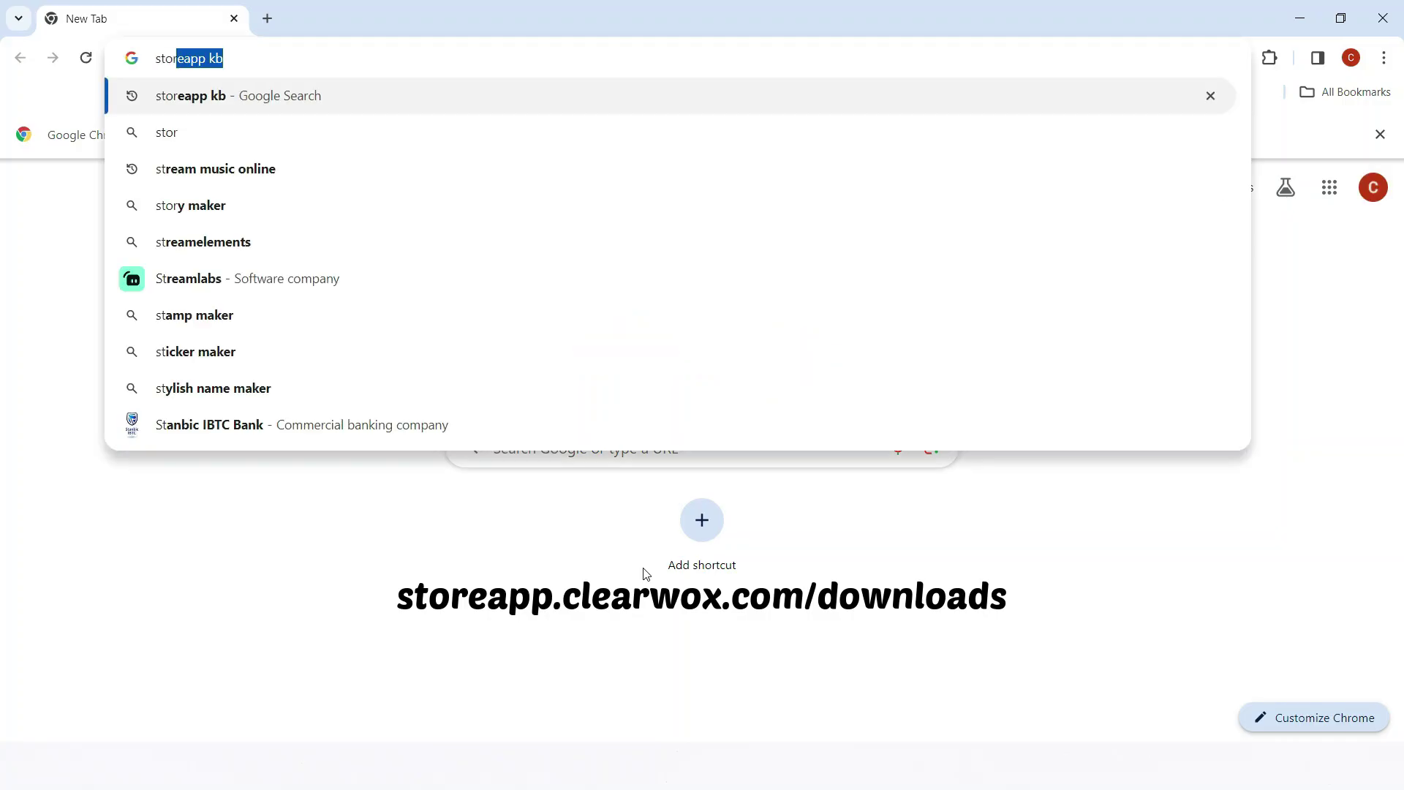
text(eapp)
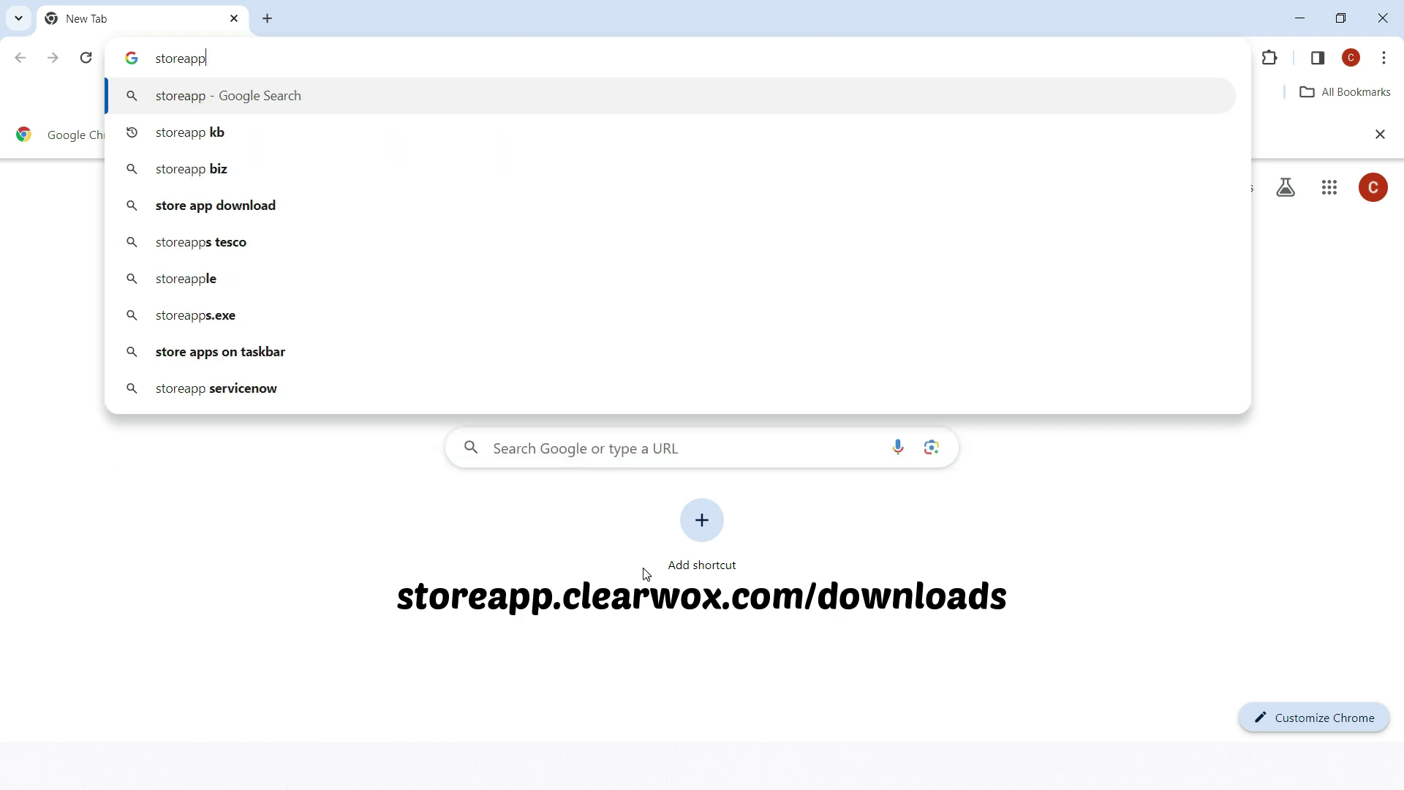
text(.clearwox.com)
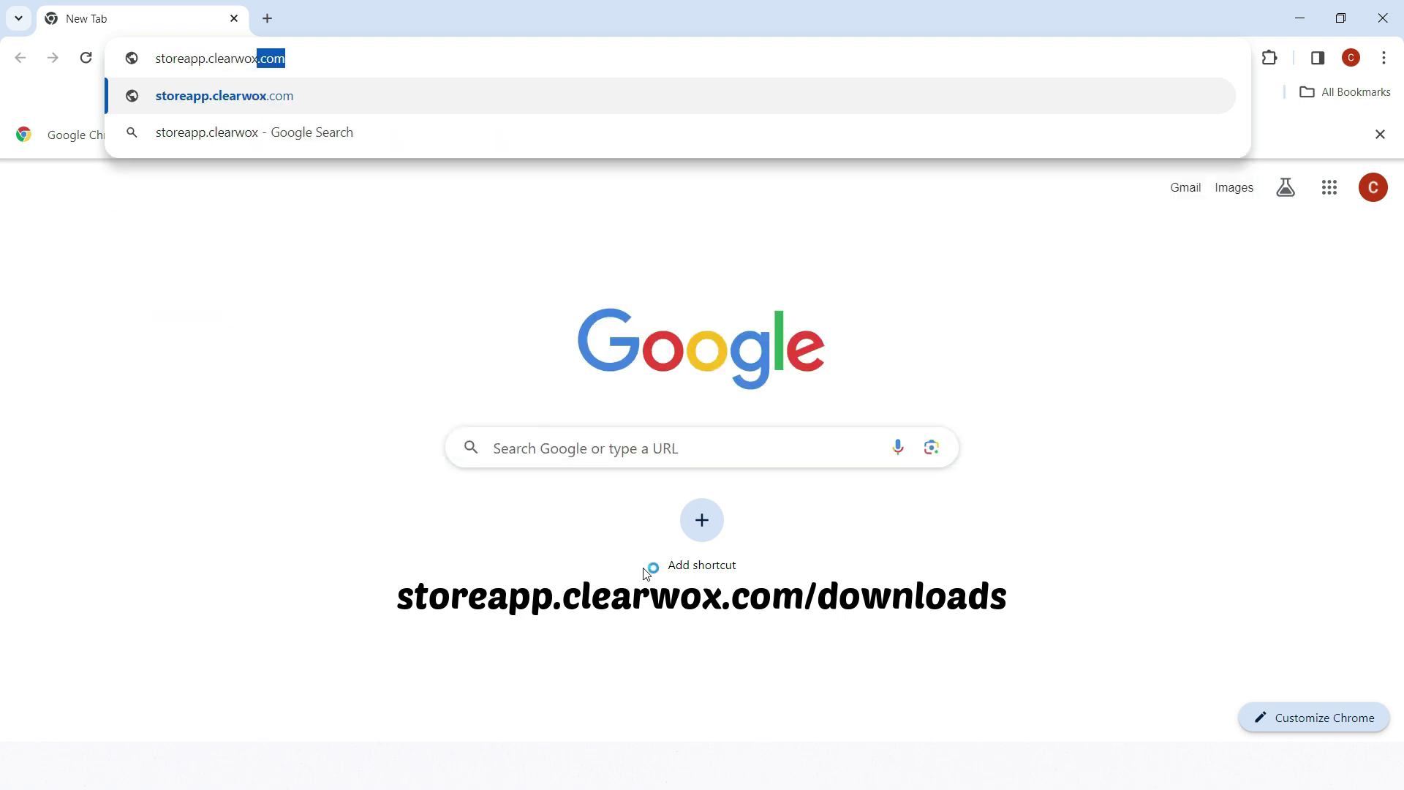
text(/downloads)
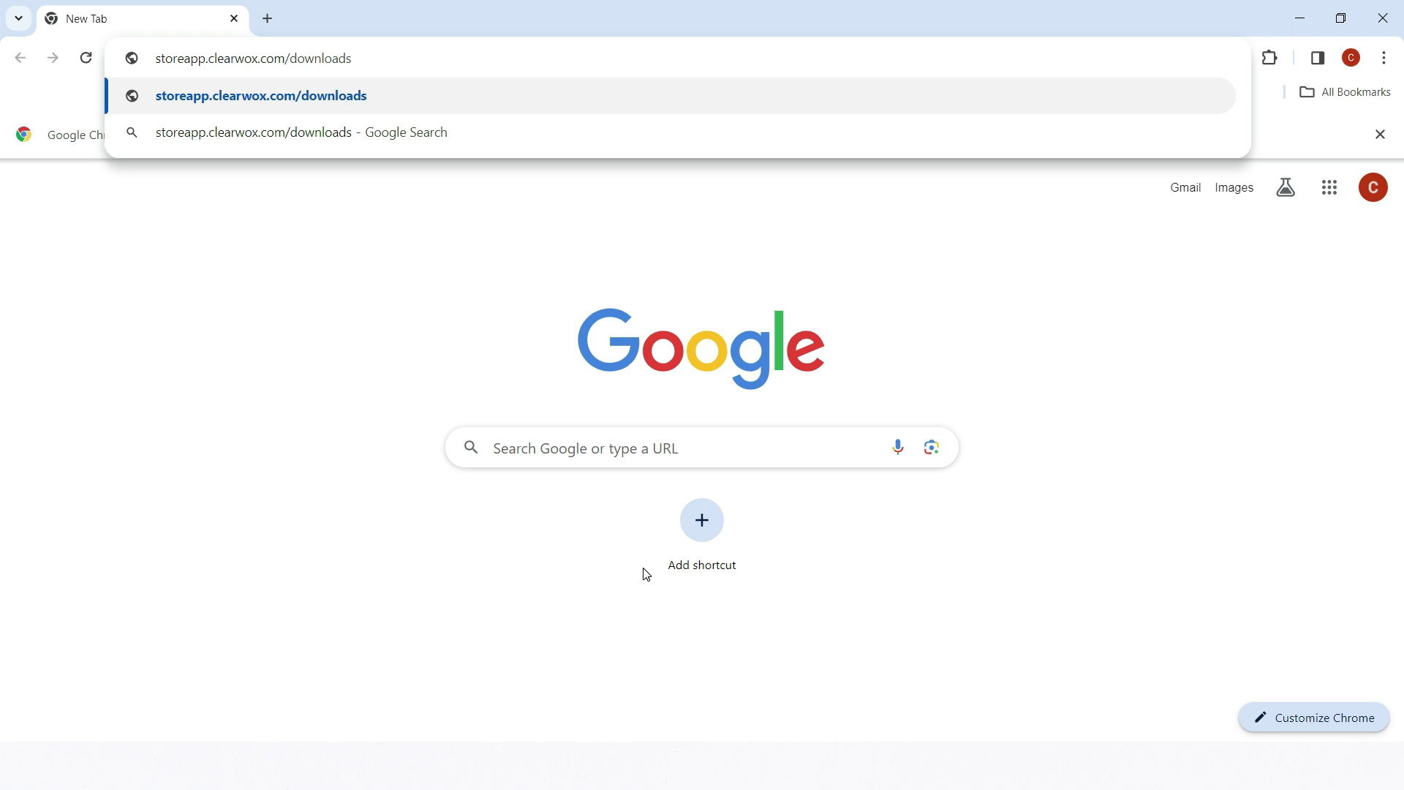
key(Return)
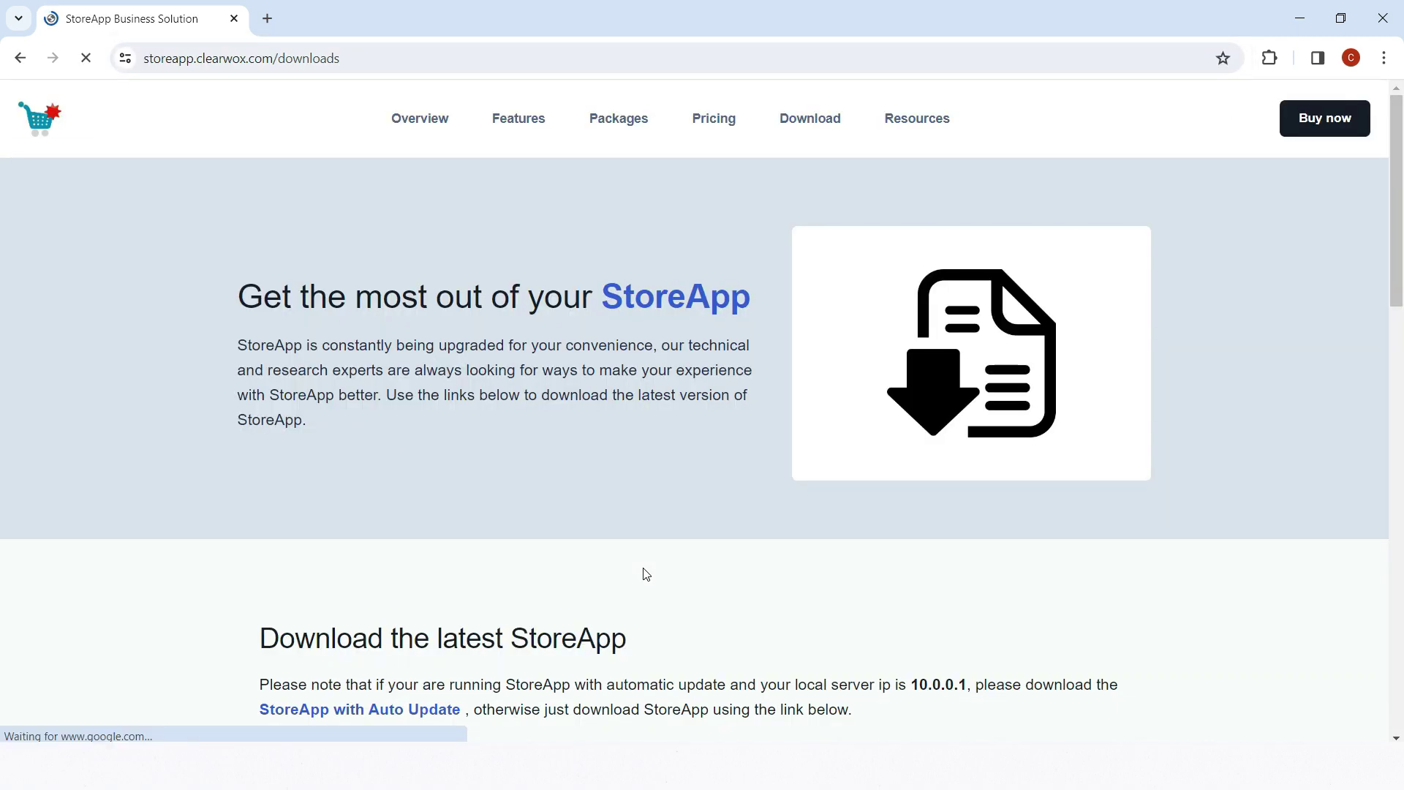
Download the StoreApp Combo 3560 installer and show Chrome's recent downloads list.
scroll(734, 450, down, 1)
scroll(735, 452, down, 4)
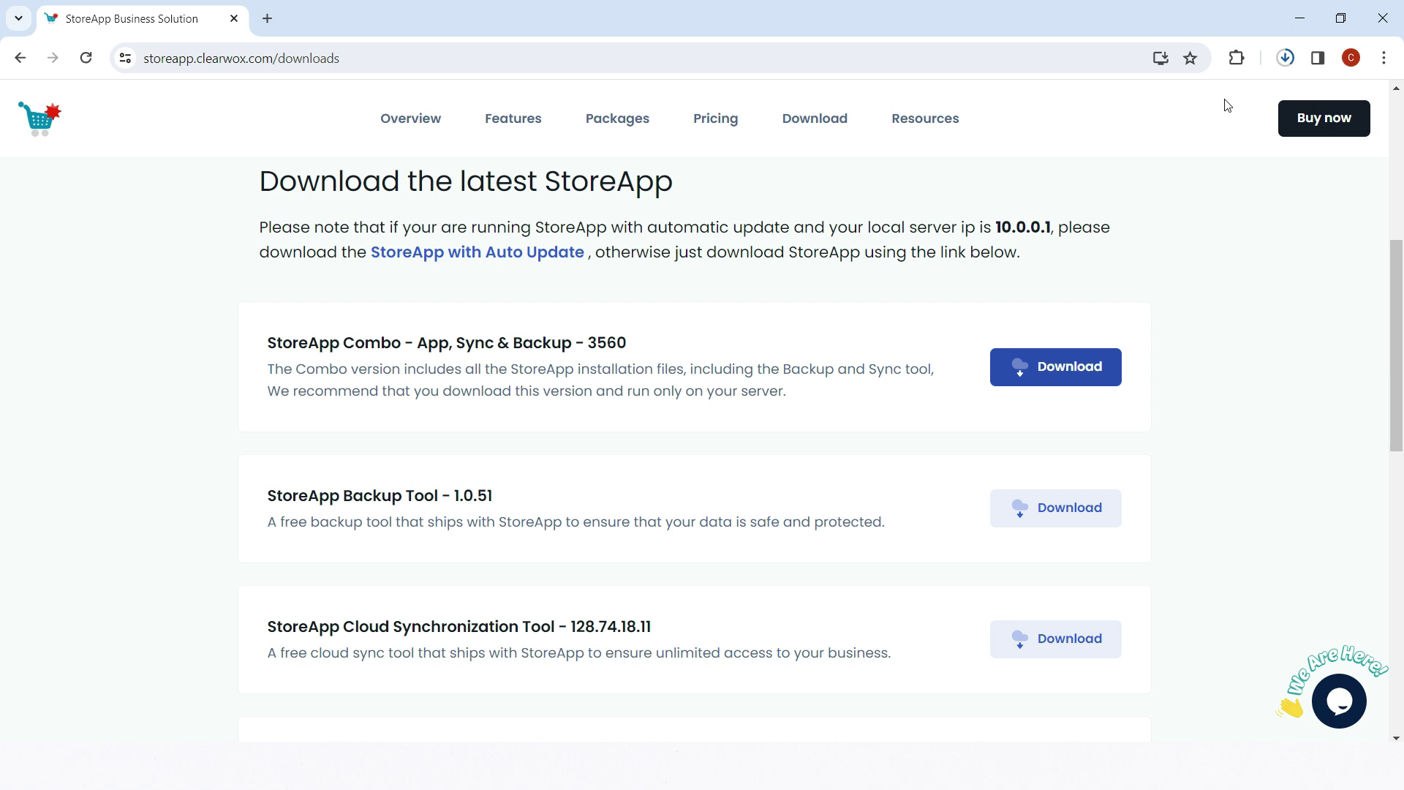
click(1285, 58)
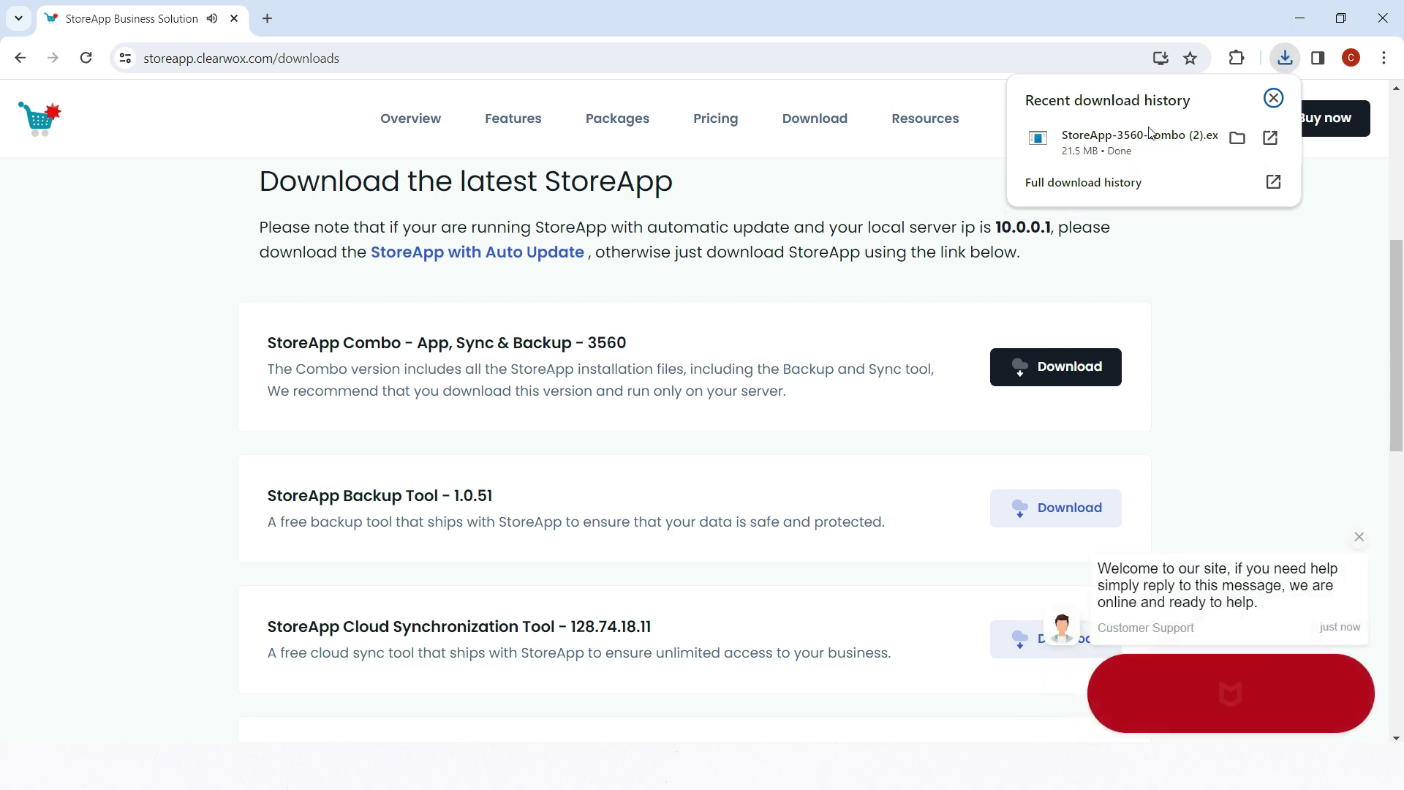
Run StoreApp-3560-combo.exe past the security warning and extract it into c:\storeapp.
click(1099, 152)
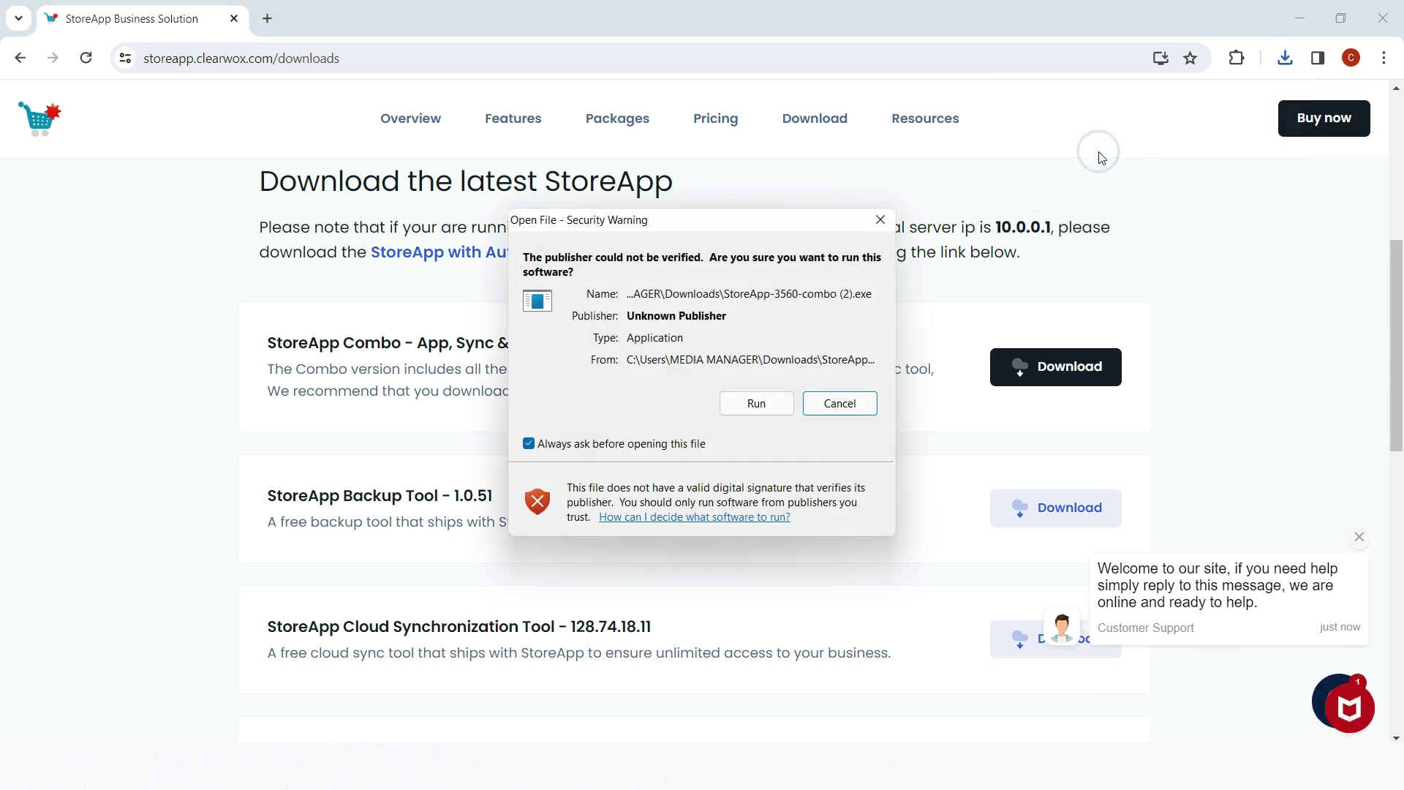
click(757, 403)
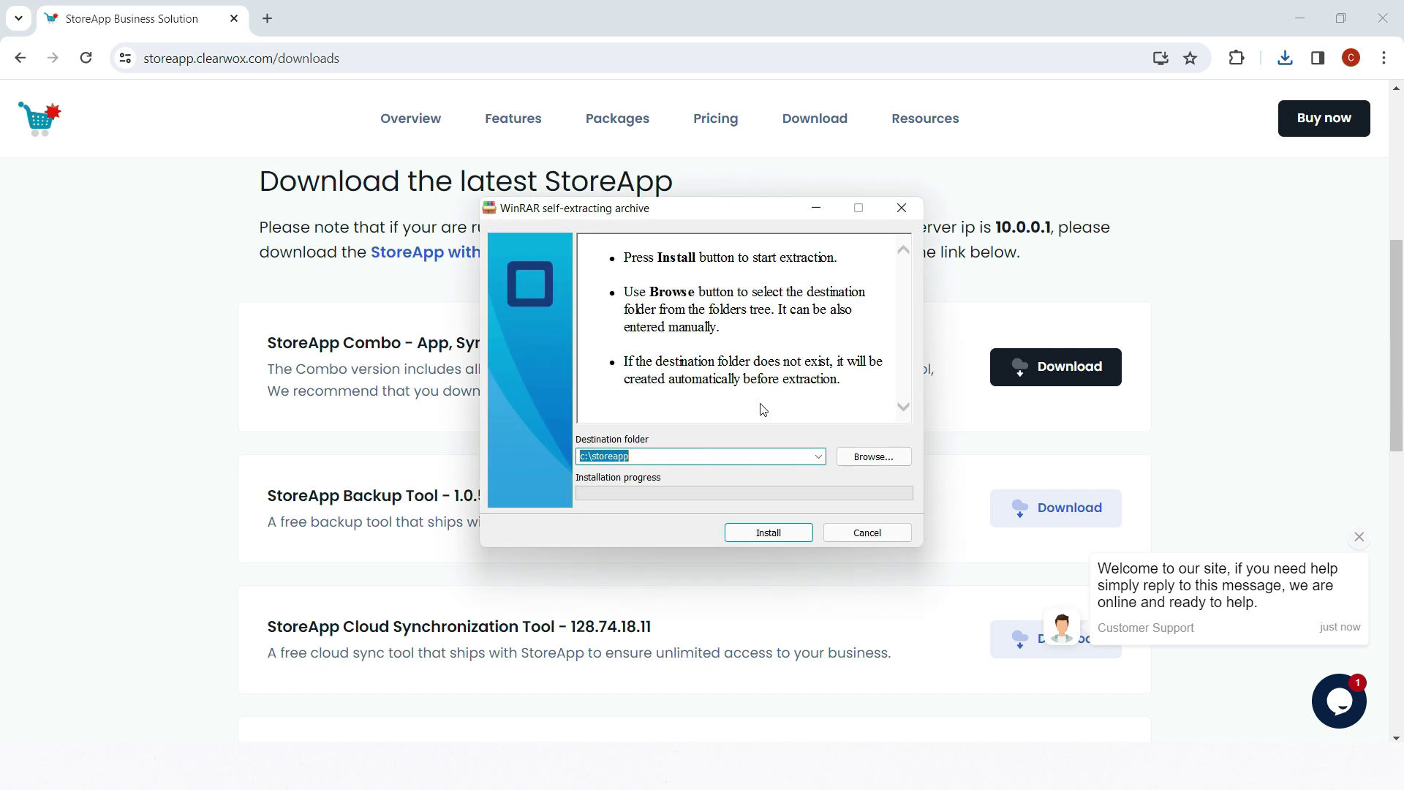
click(769, 536)
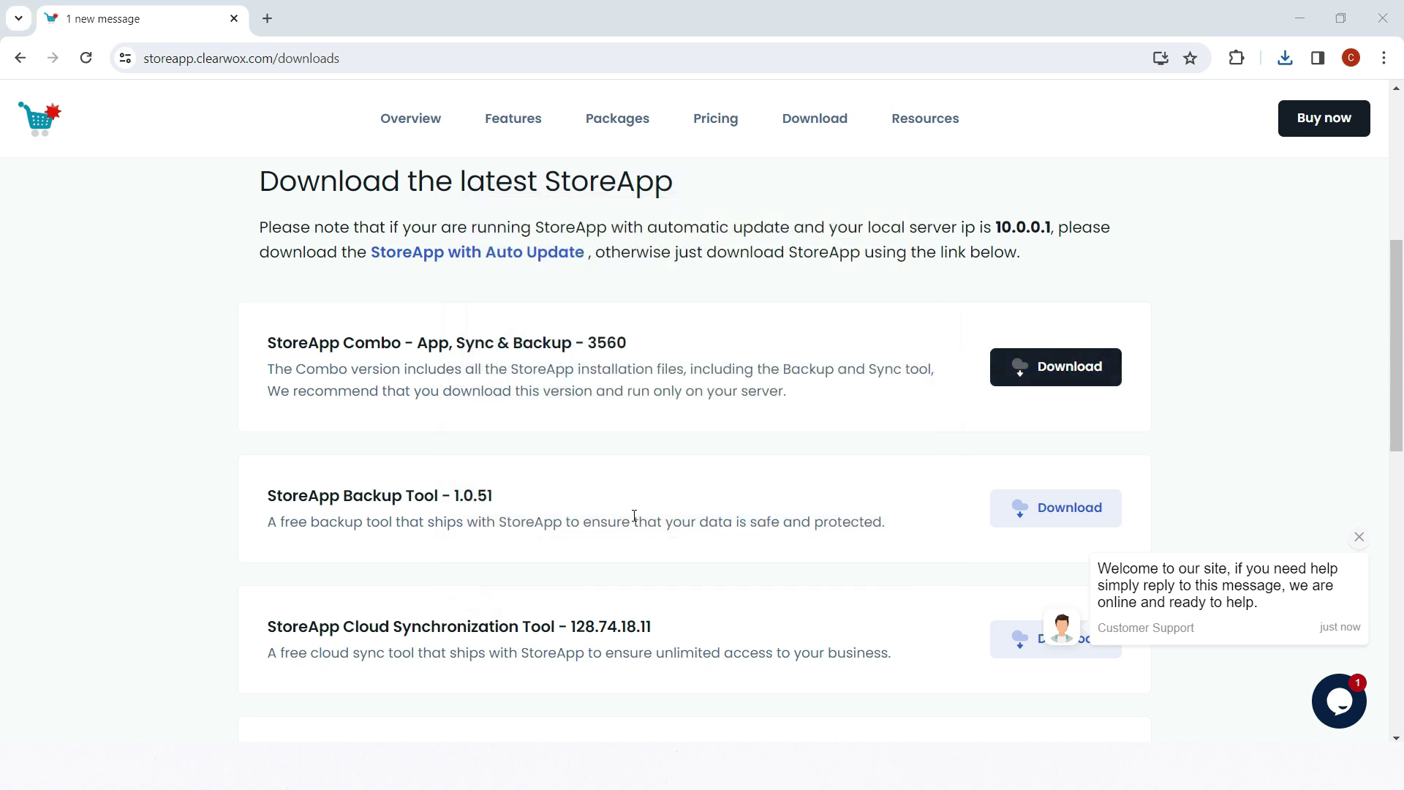
Install StoreApp Business Solution 1.9.74.3560 with a desktop shortcut and close the wizard.
click(836, 559)
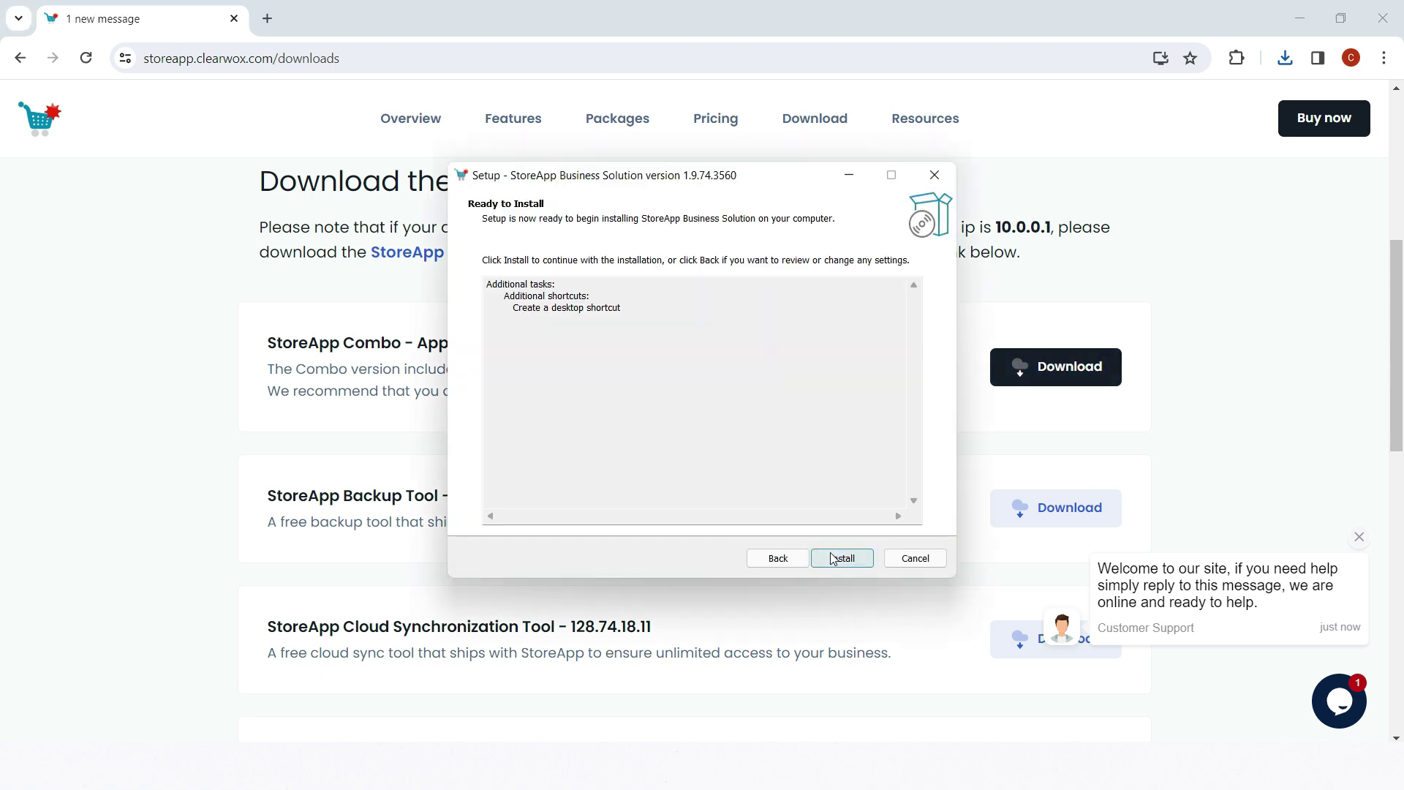
click(834, 559)
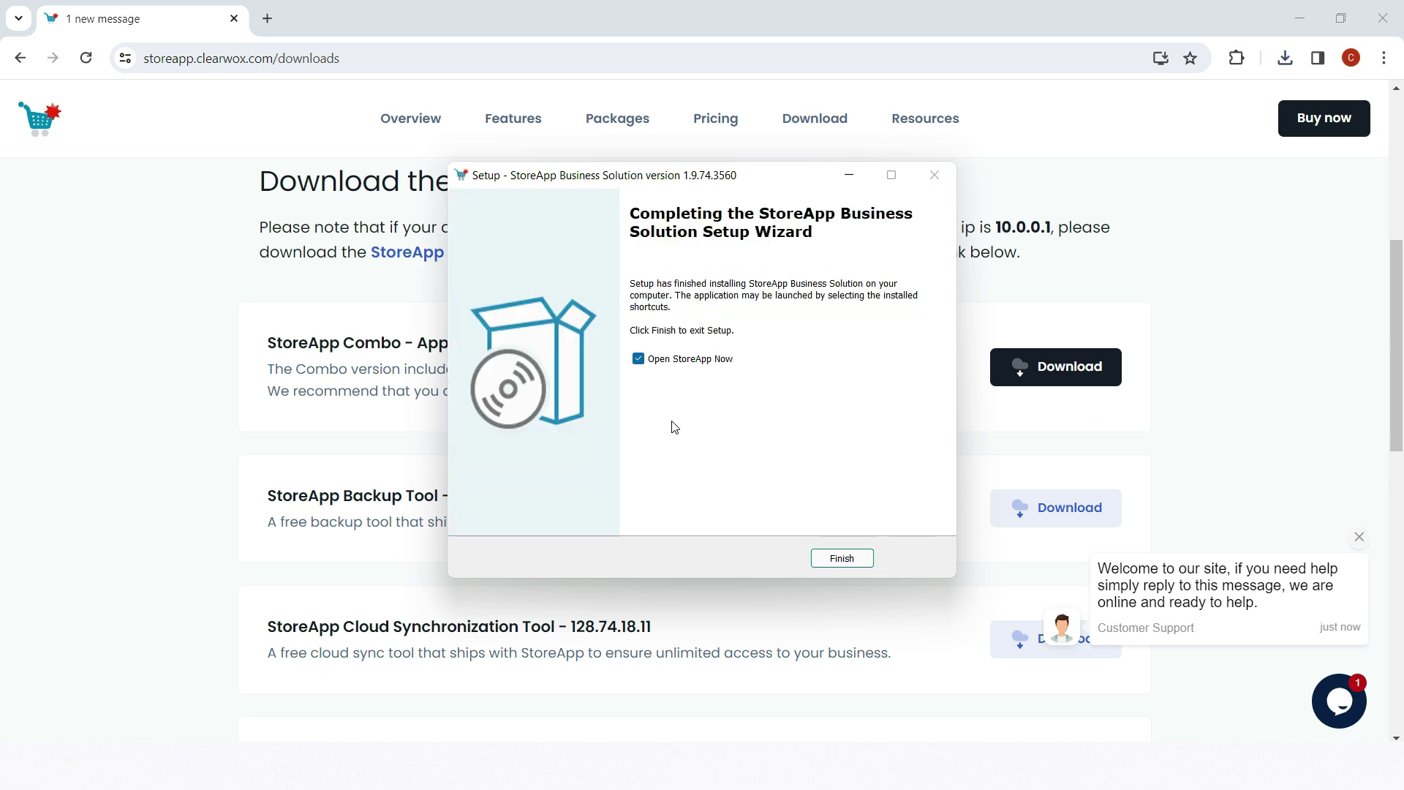
click(838, 558)
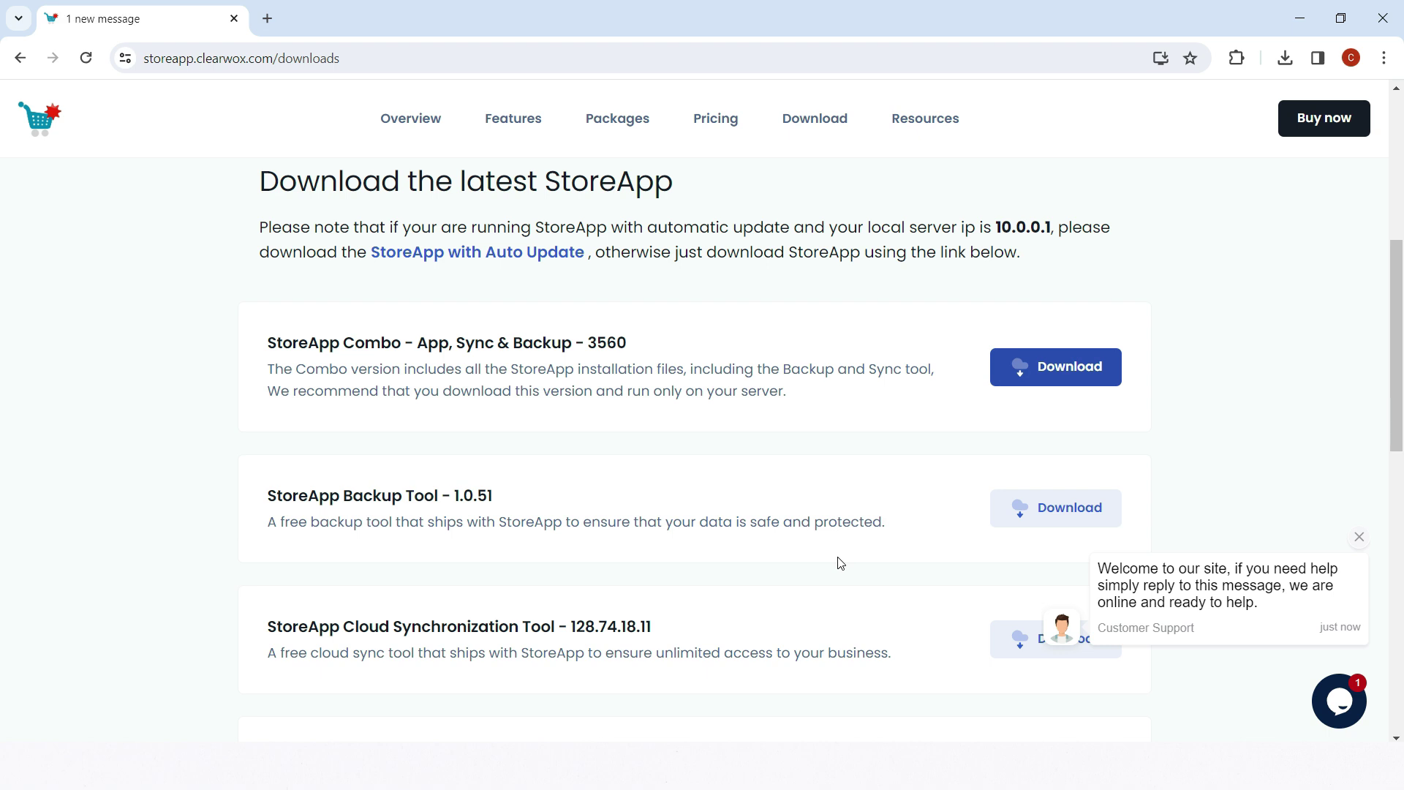
Minimize Chrome and enter taskmgr in the Run dialog.
click(1300, 22)
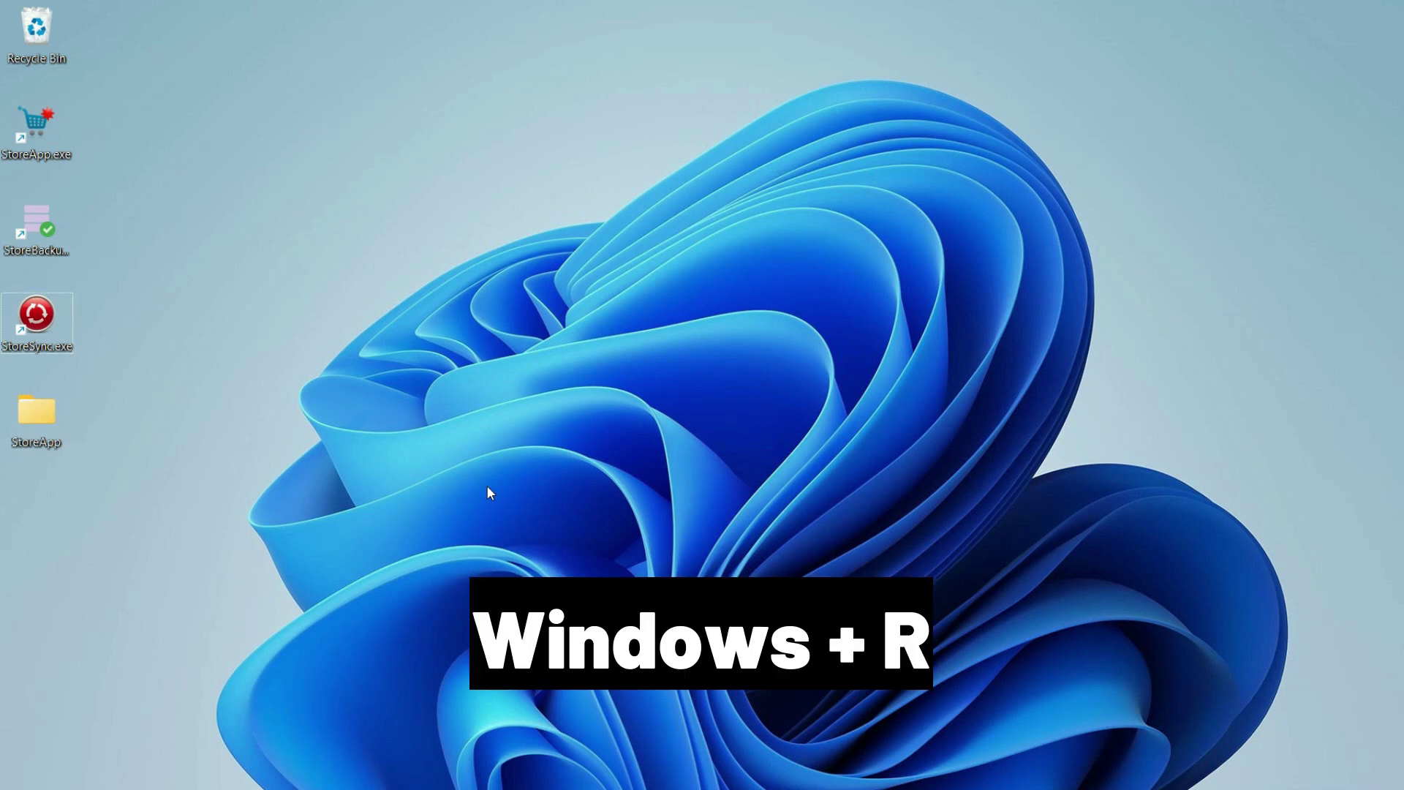
key(super+r)
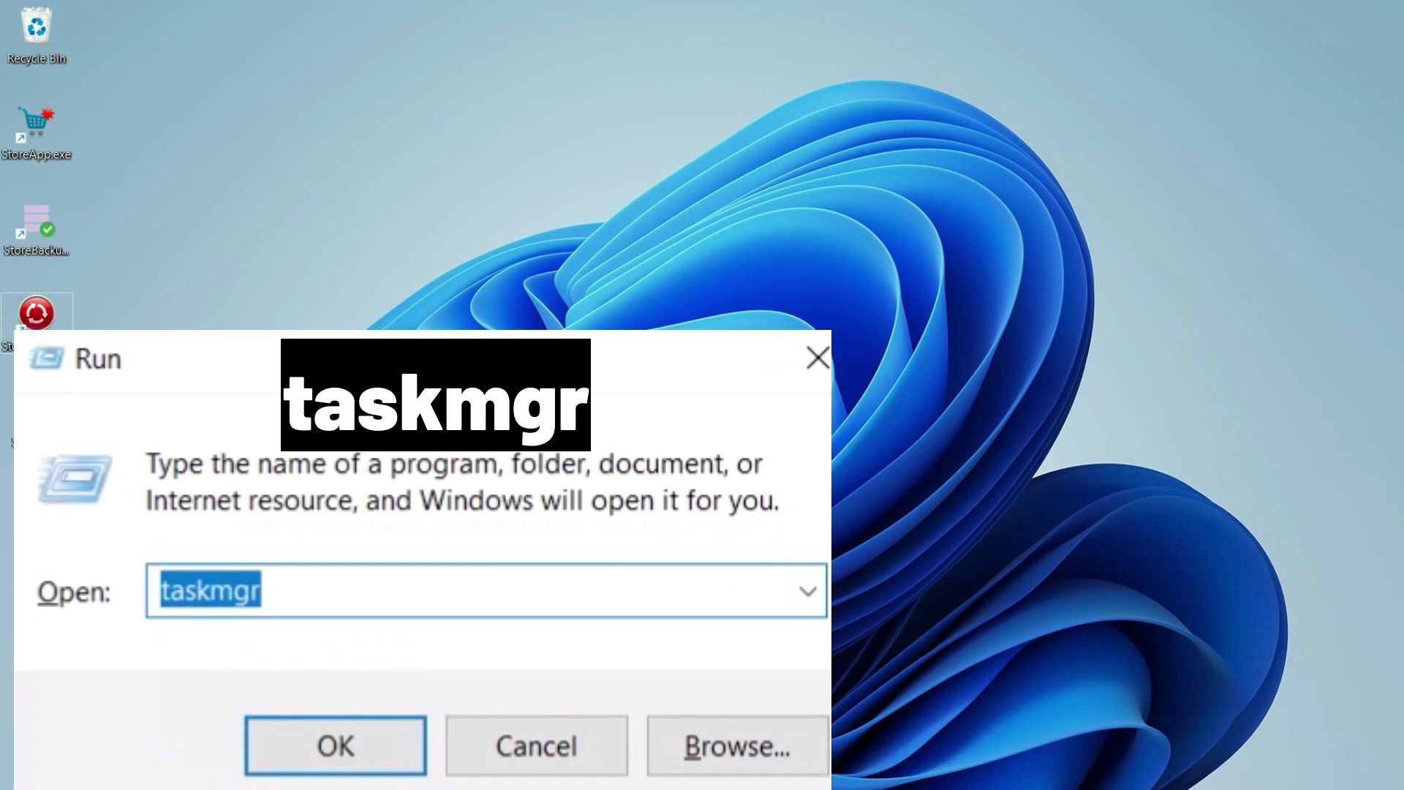
text(taskmgr)
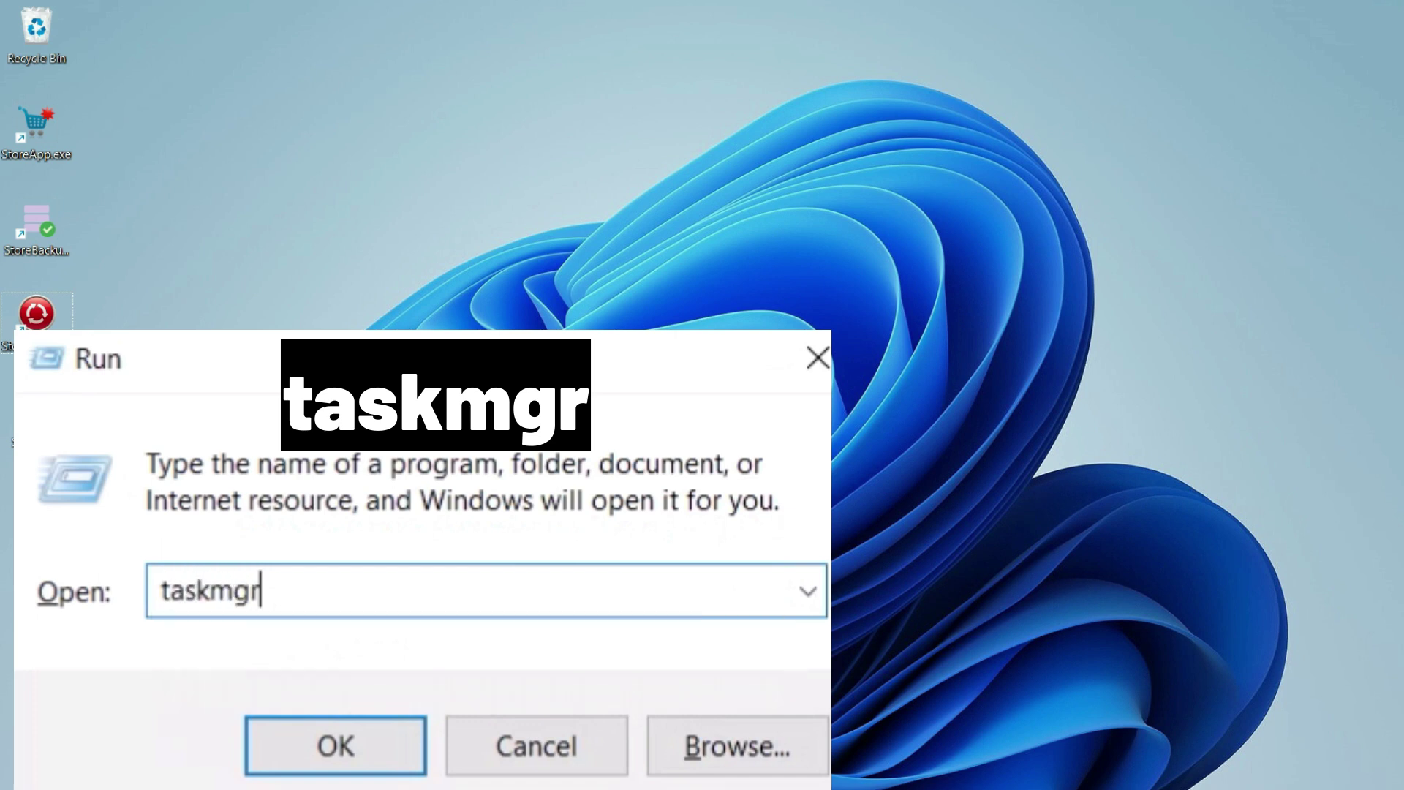
Launch Task Manager, end StoreApp.Sync.Service and StoreApp.Backup.Service, then close it.
click(342, 740)
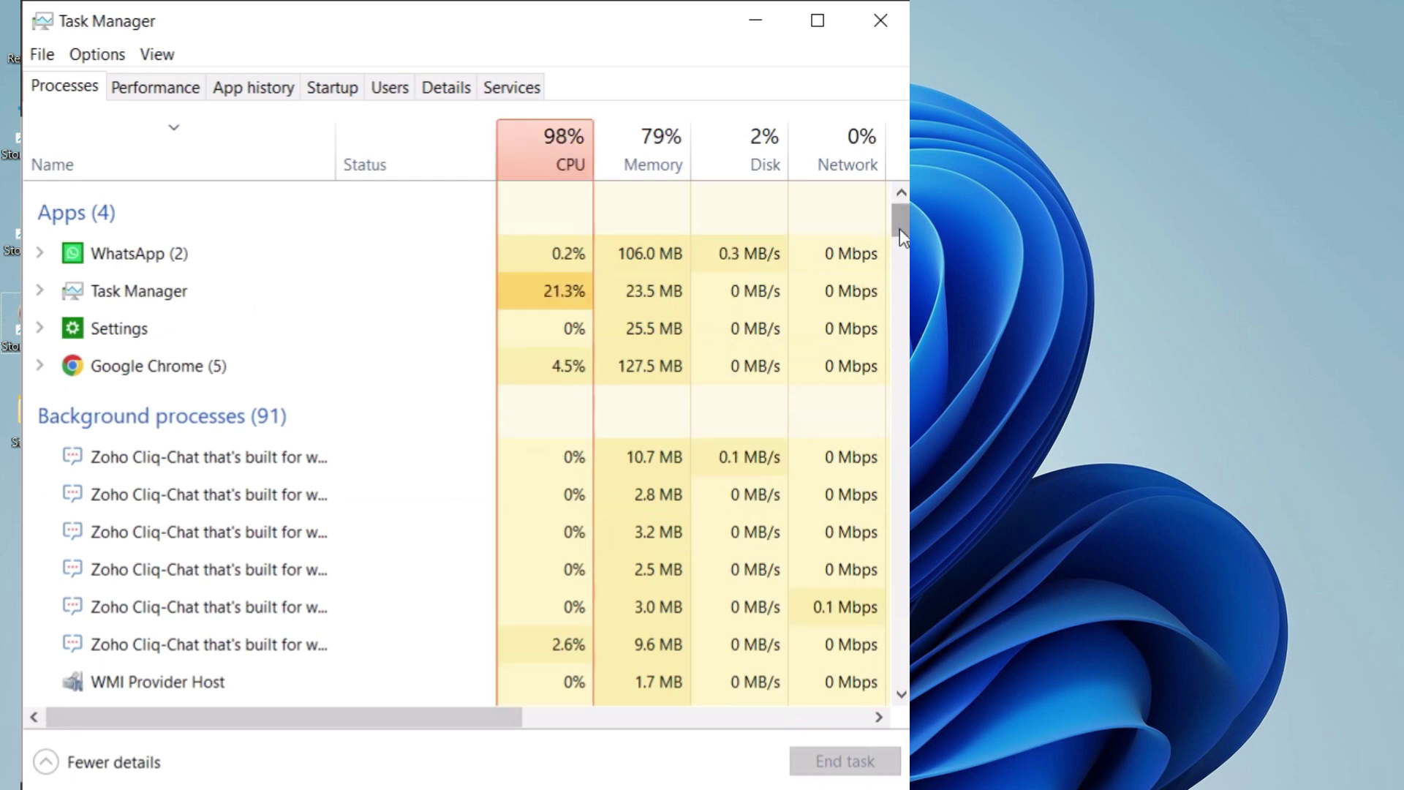
drag(900, 228, 901, 301)
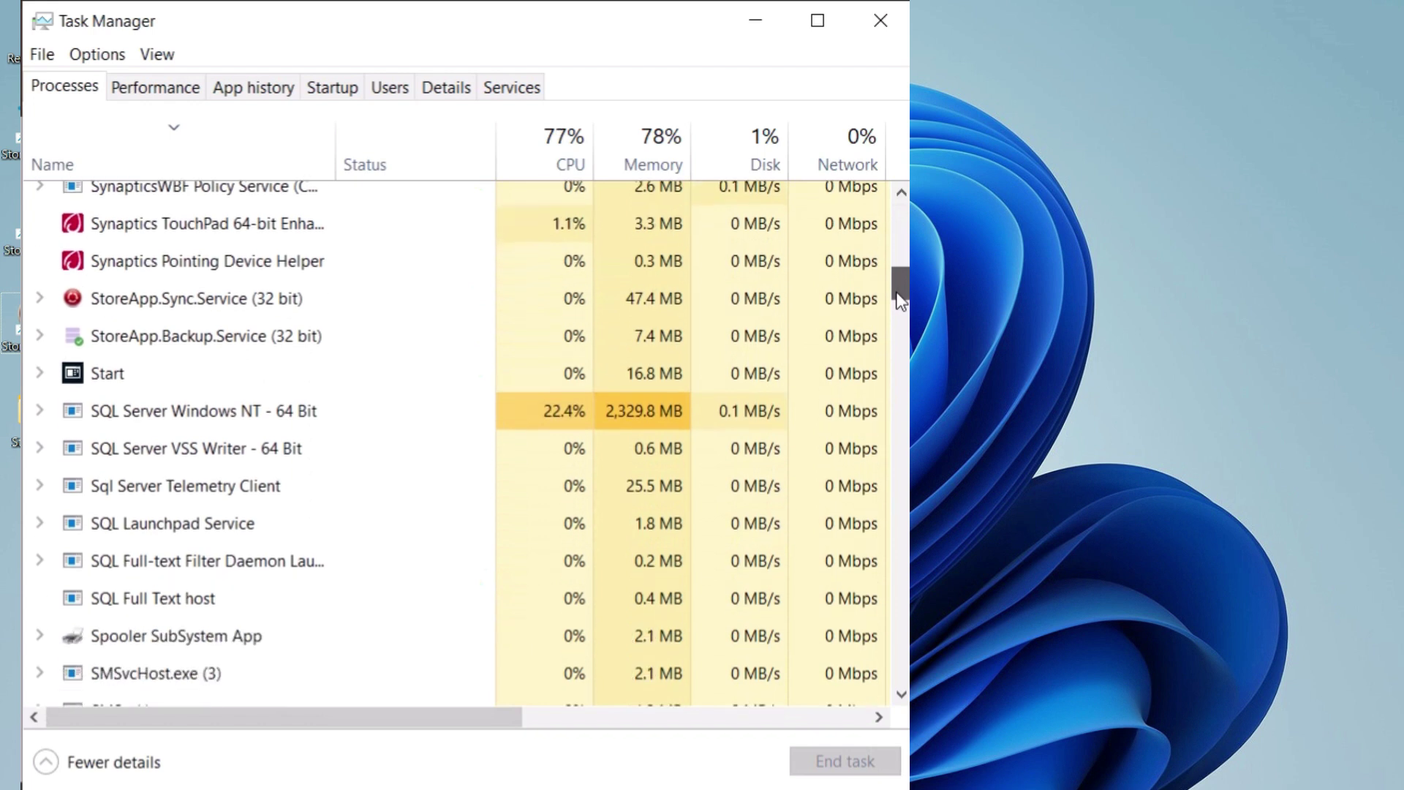
right_click(284, 300)
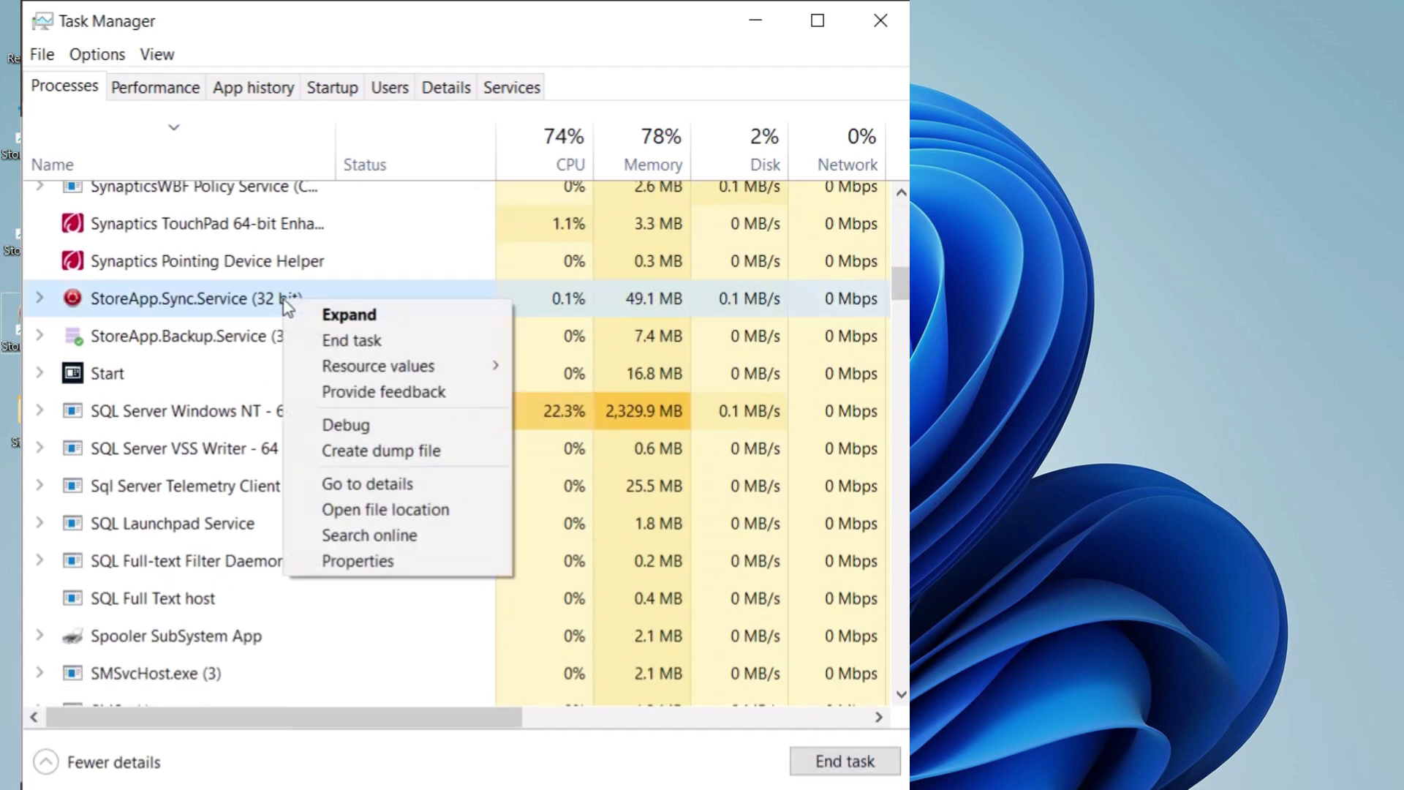
click(332, 341)
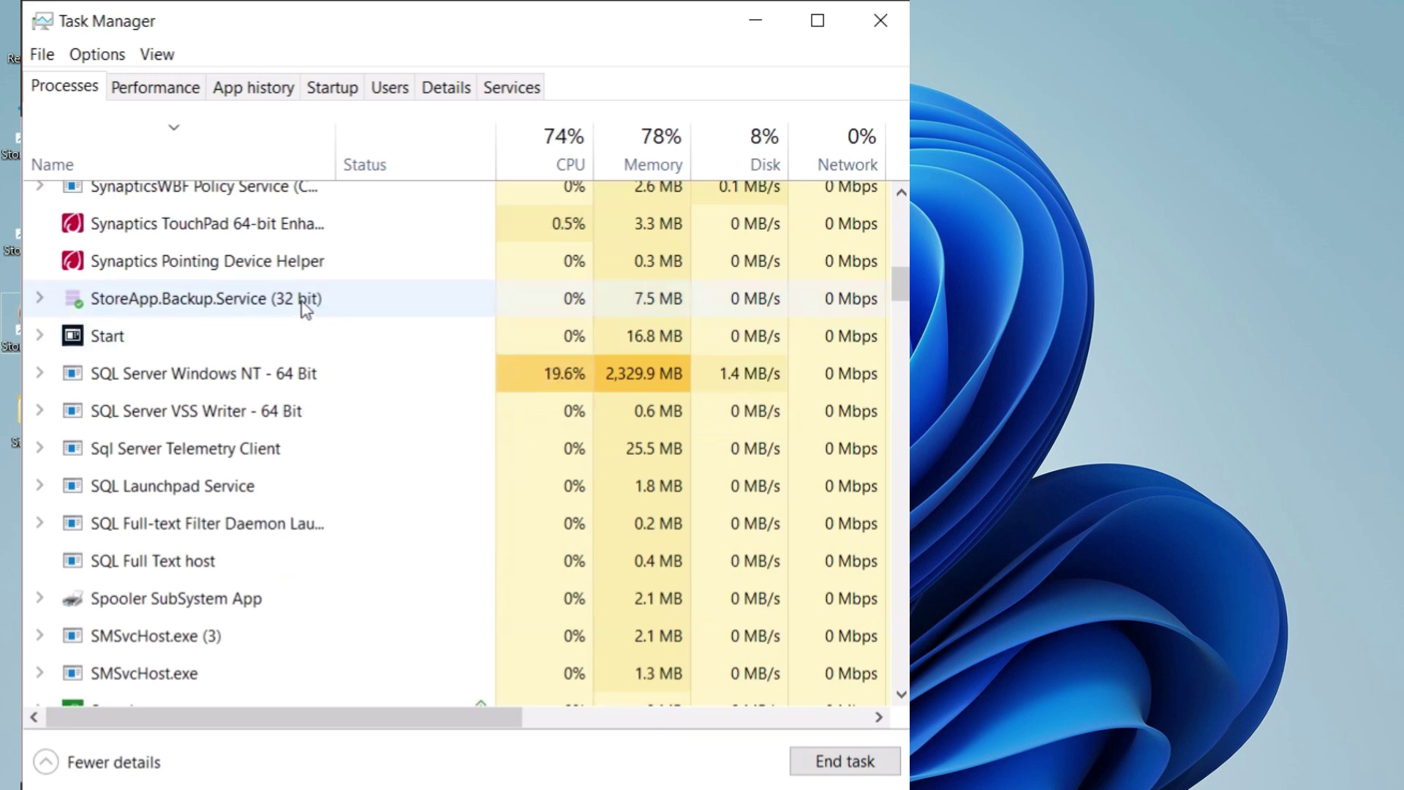
right_click(305, 308)
click(345, 344)
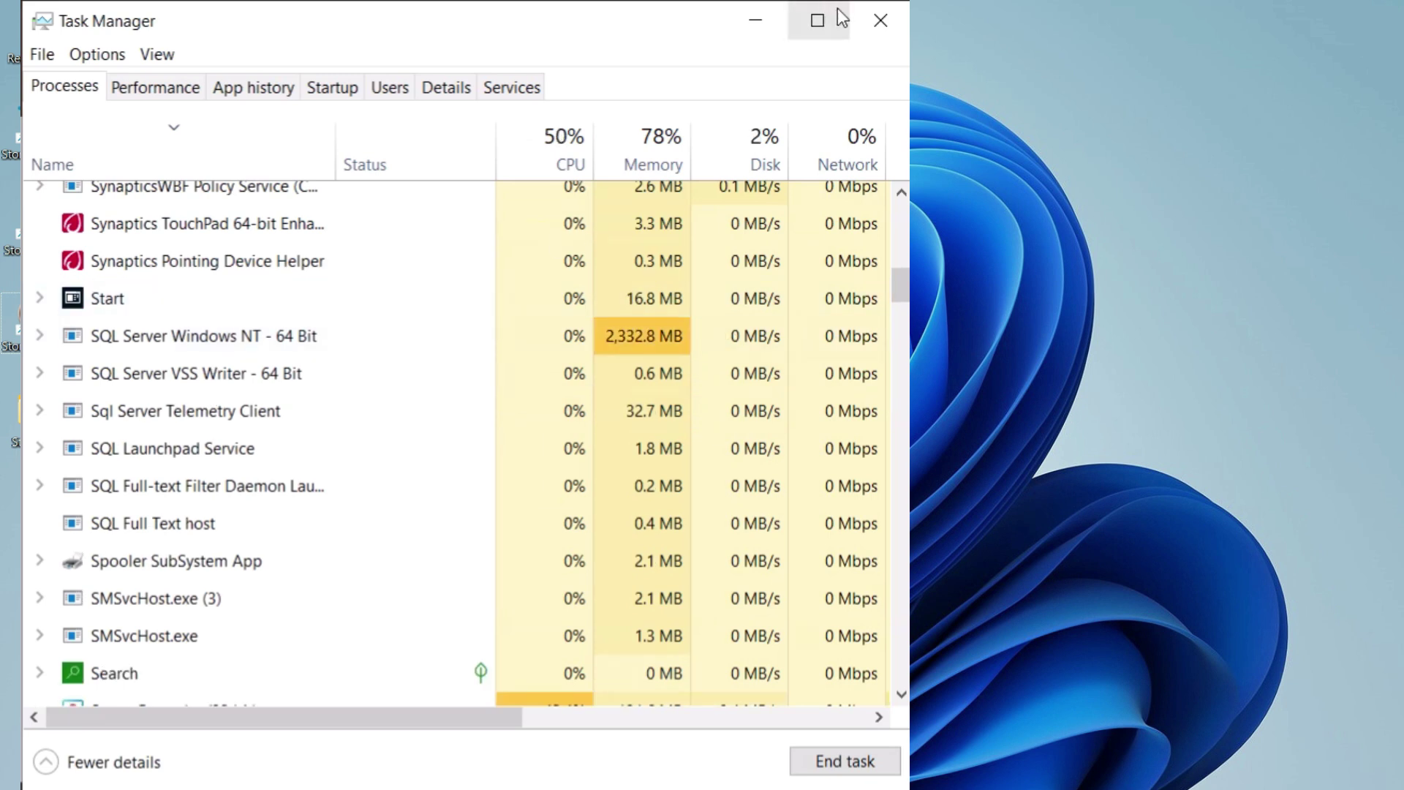
click(879, 18)
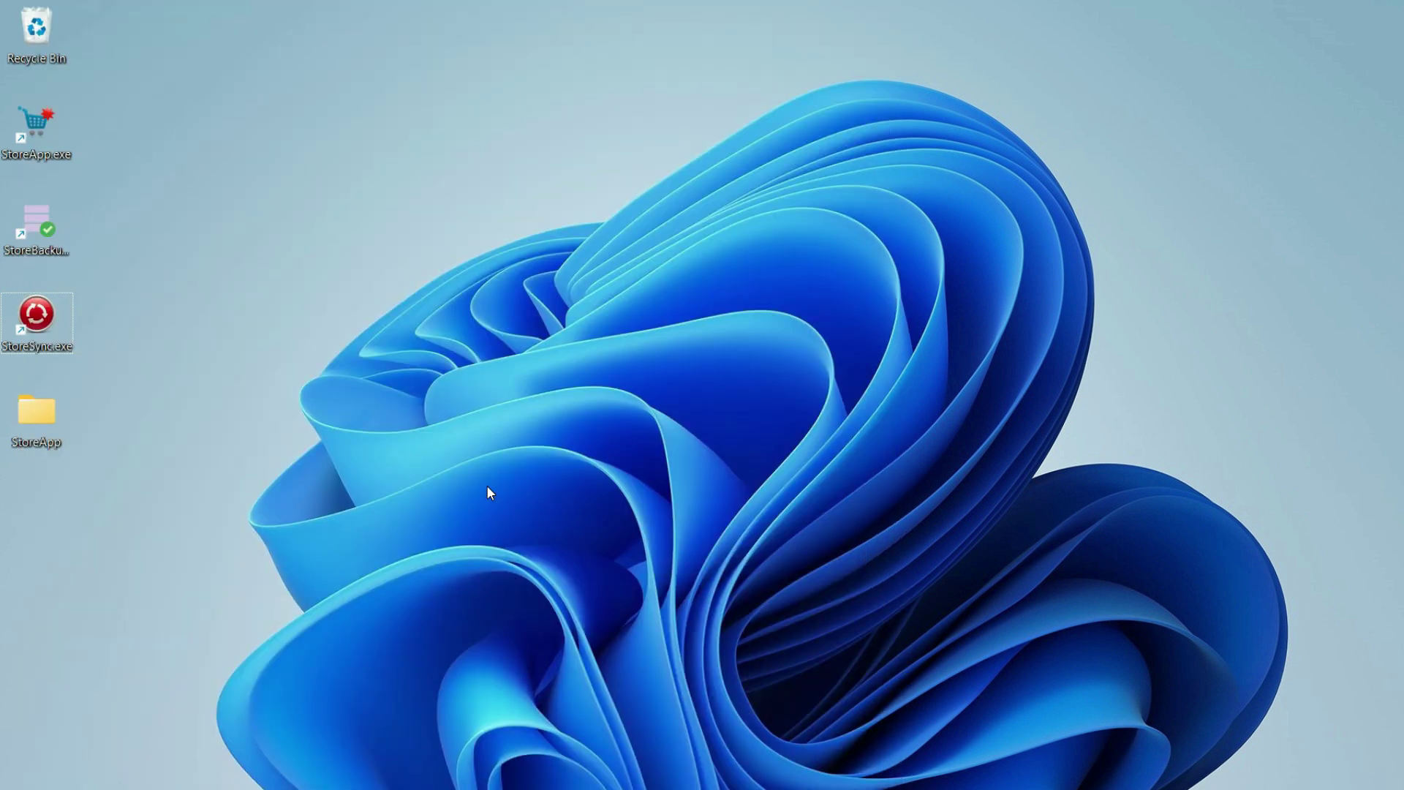
Open c:\storeapp\tools through Run and select the StoreBackup-1.0.51 installer.
key(super+r)
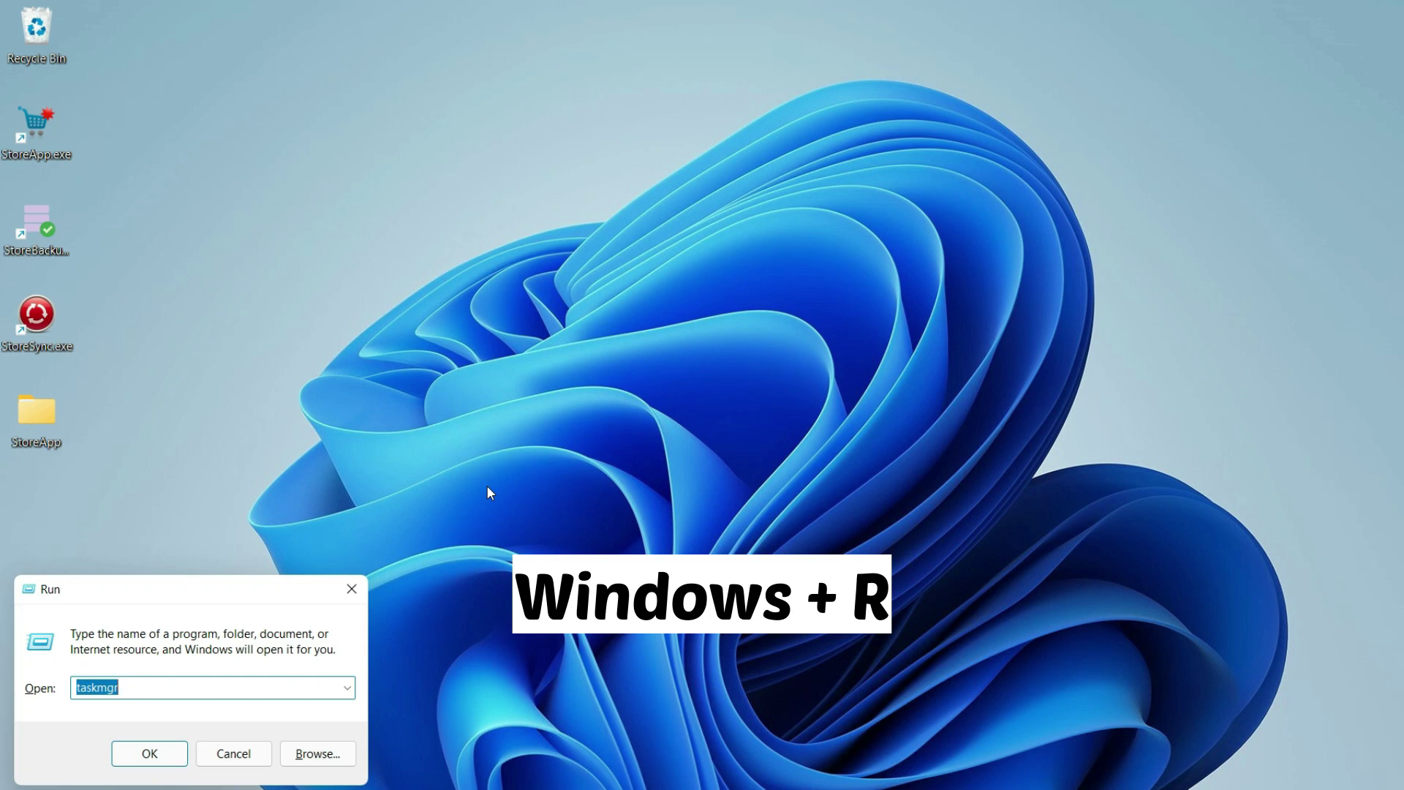
text(c)
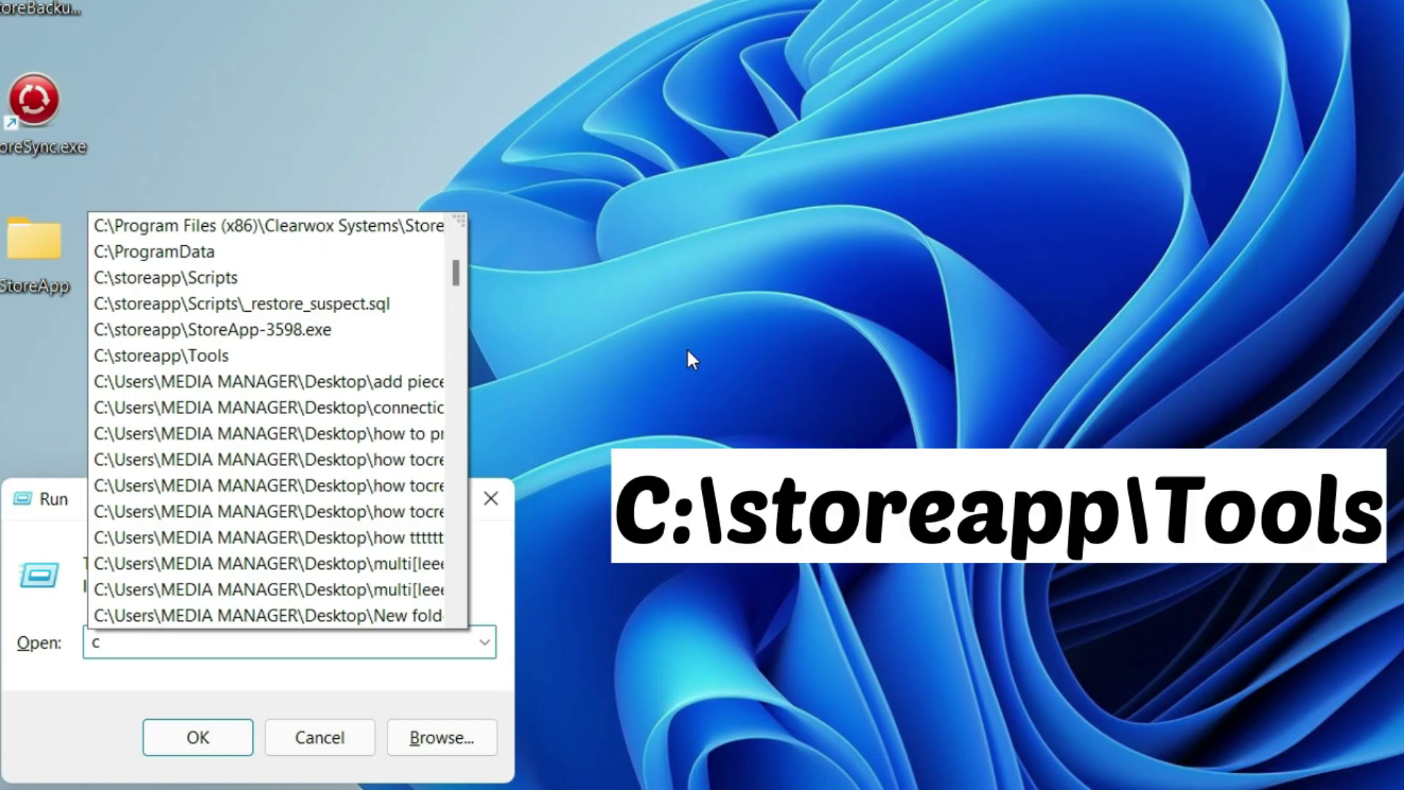
text(:\)
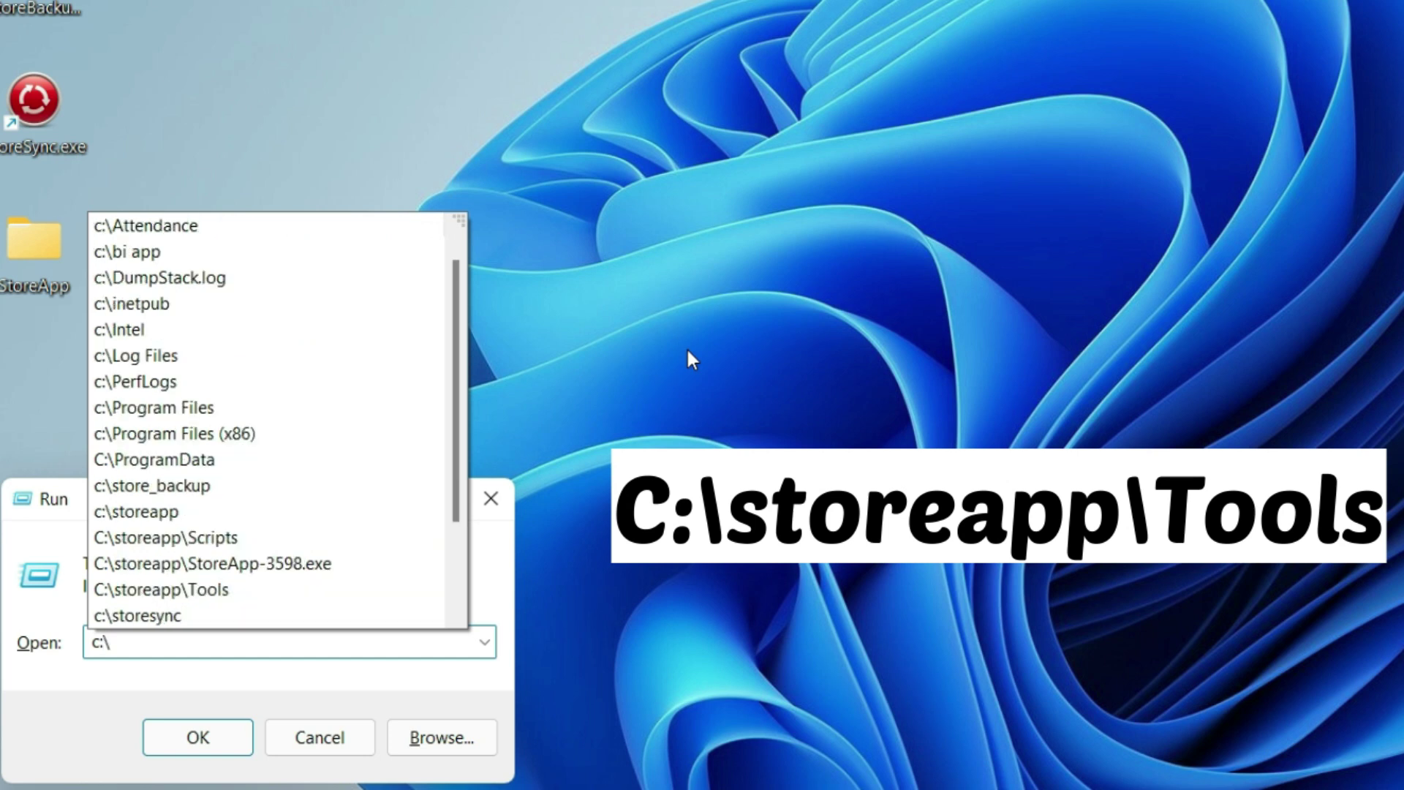
text(storeapp\tools)
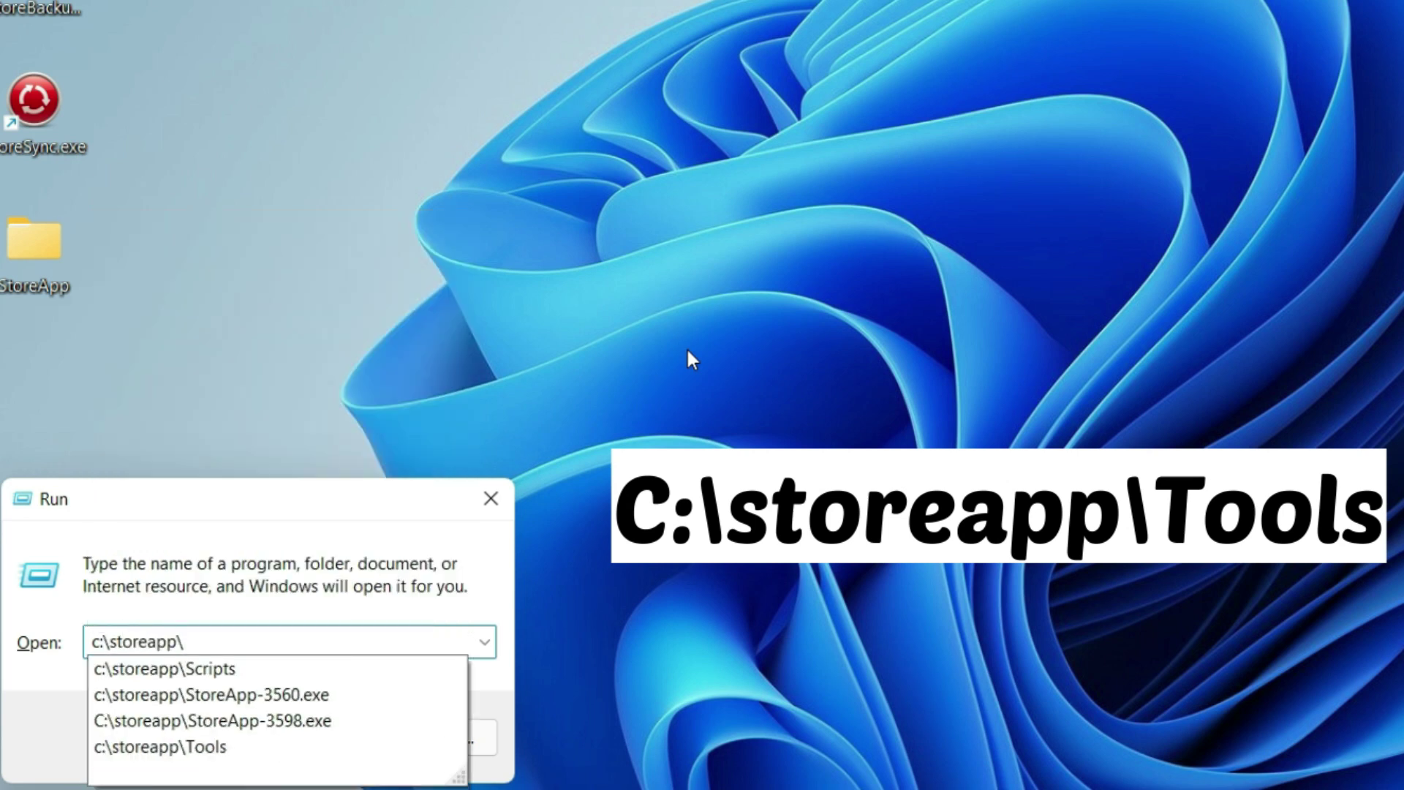
click(196, 739)
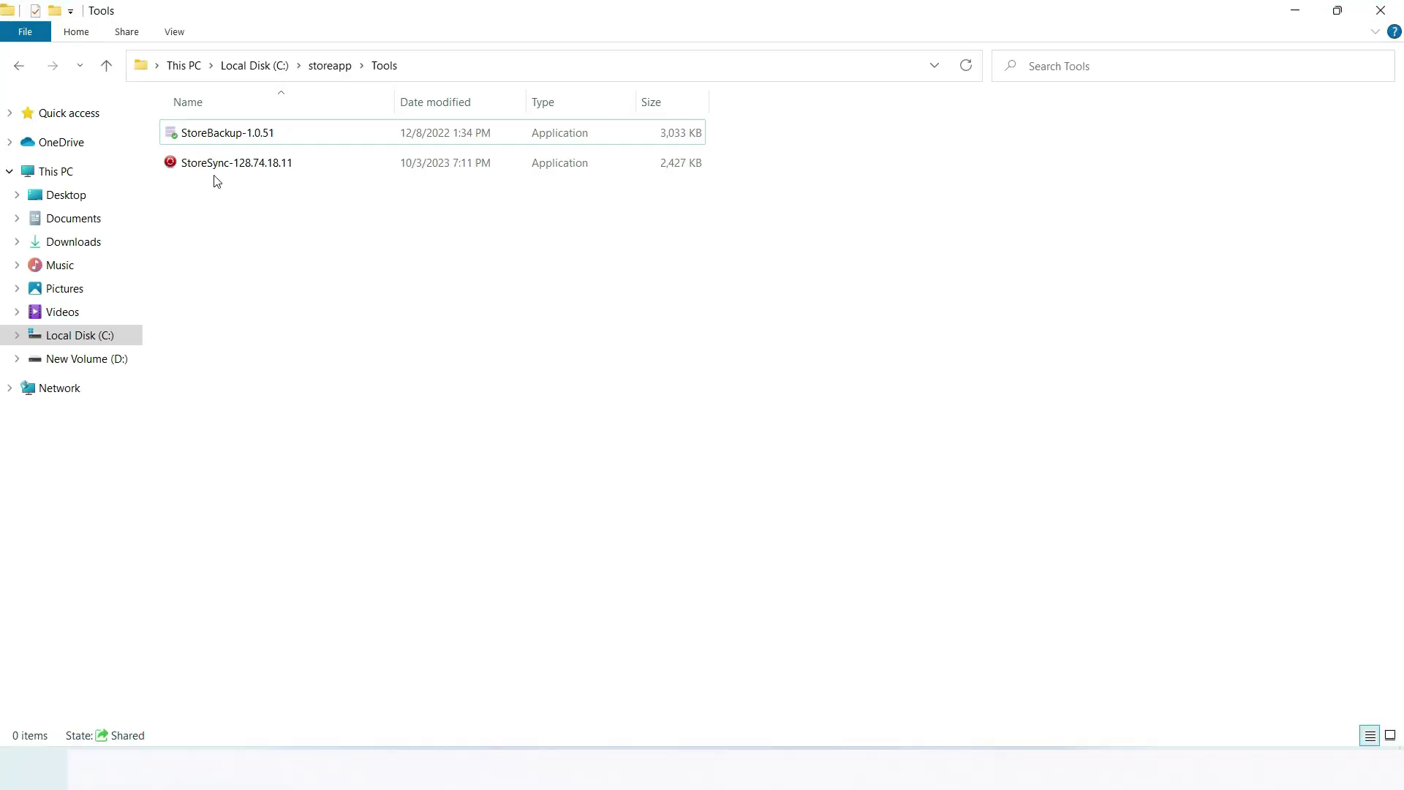
click(198, 139)
Install StoreApp Backup Service 1.0.51 with a desktop shortcut.
double_click(197, 138)
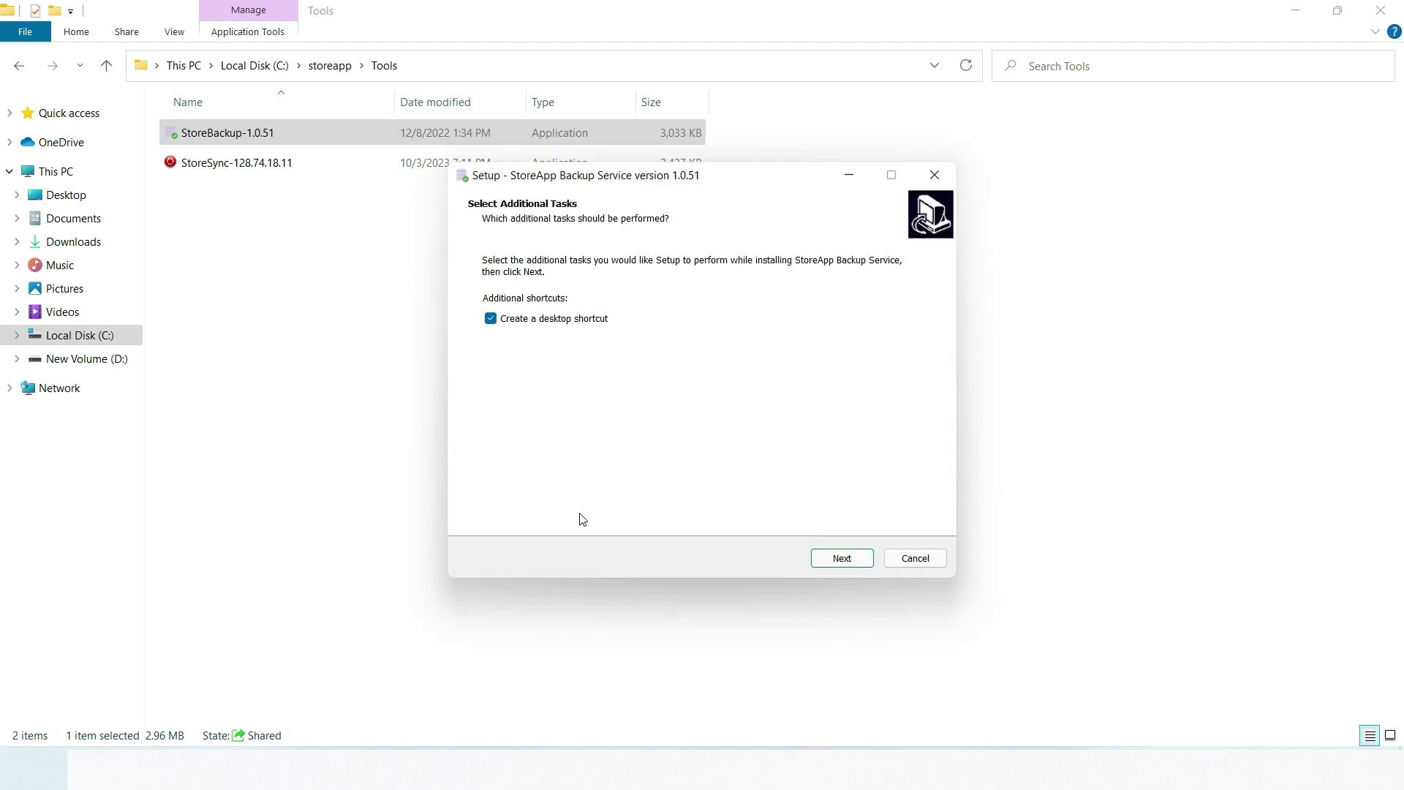
click(842, 559)
click(843, 559)
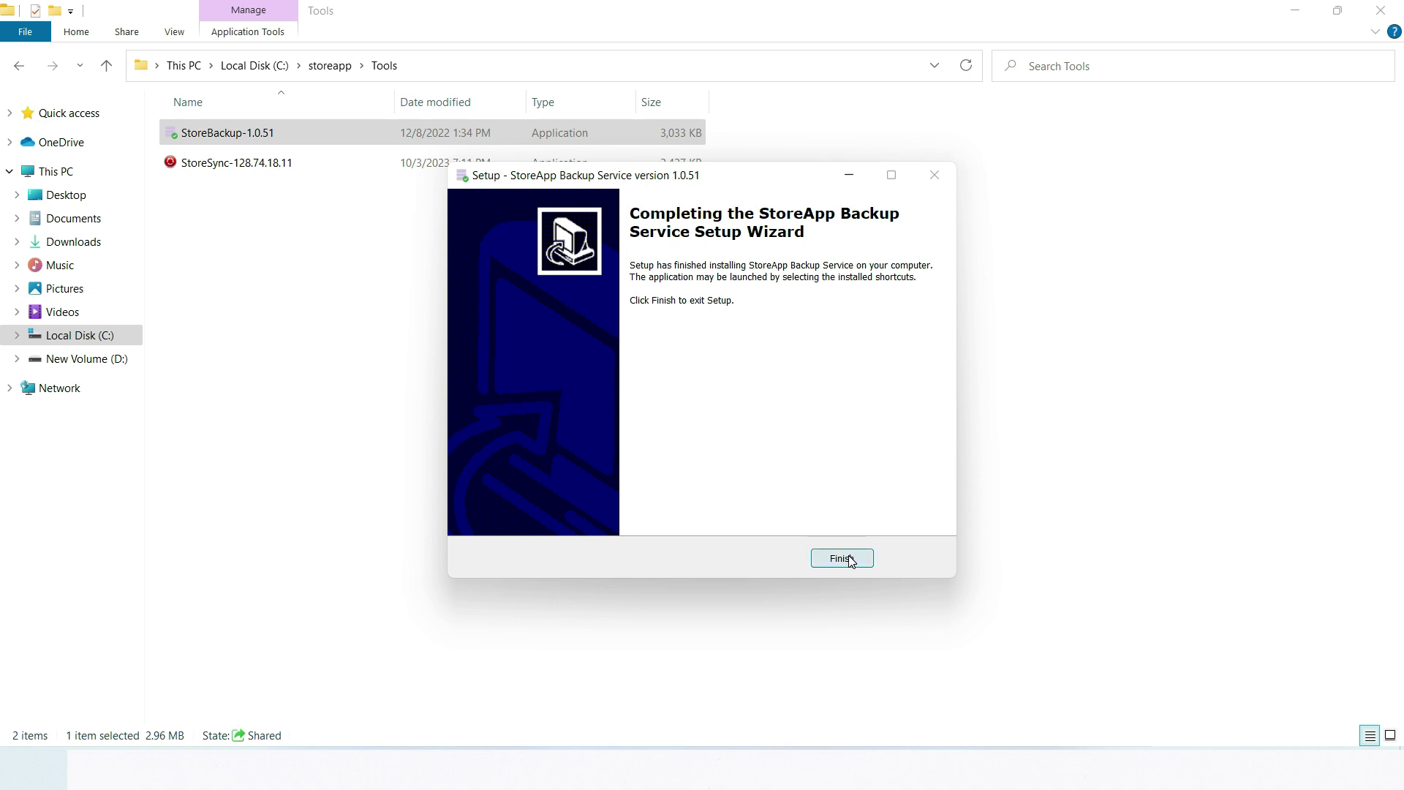
click(849, 560)
Start installing StoreSync 128.74.18.11 with a desktop shortcut.
double_click(218, 162)
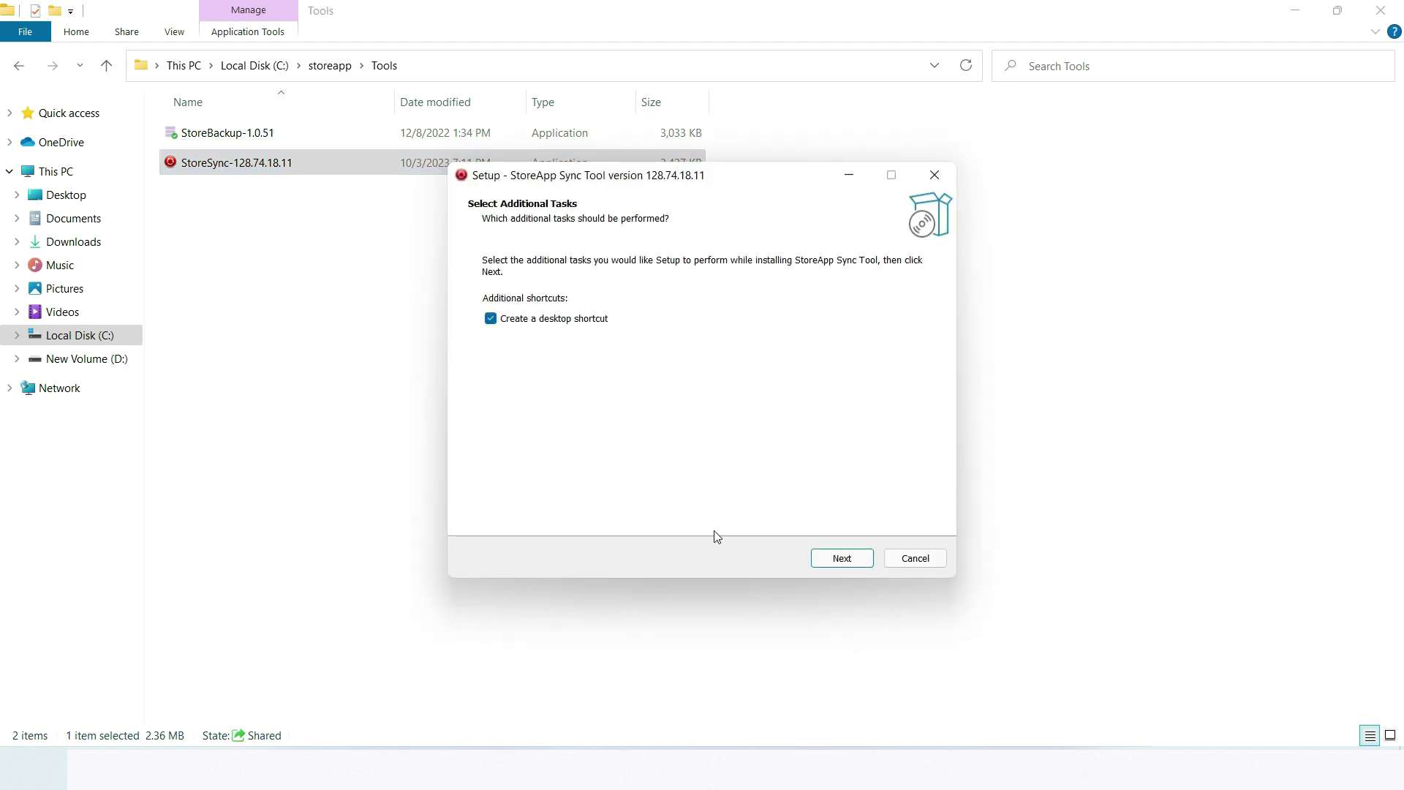
click(823, 559)
click(822, 560)
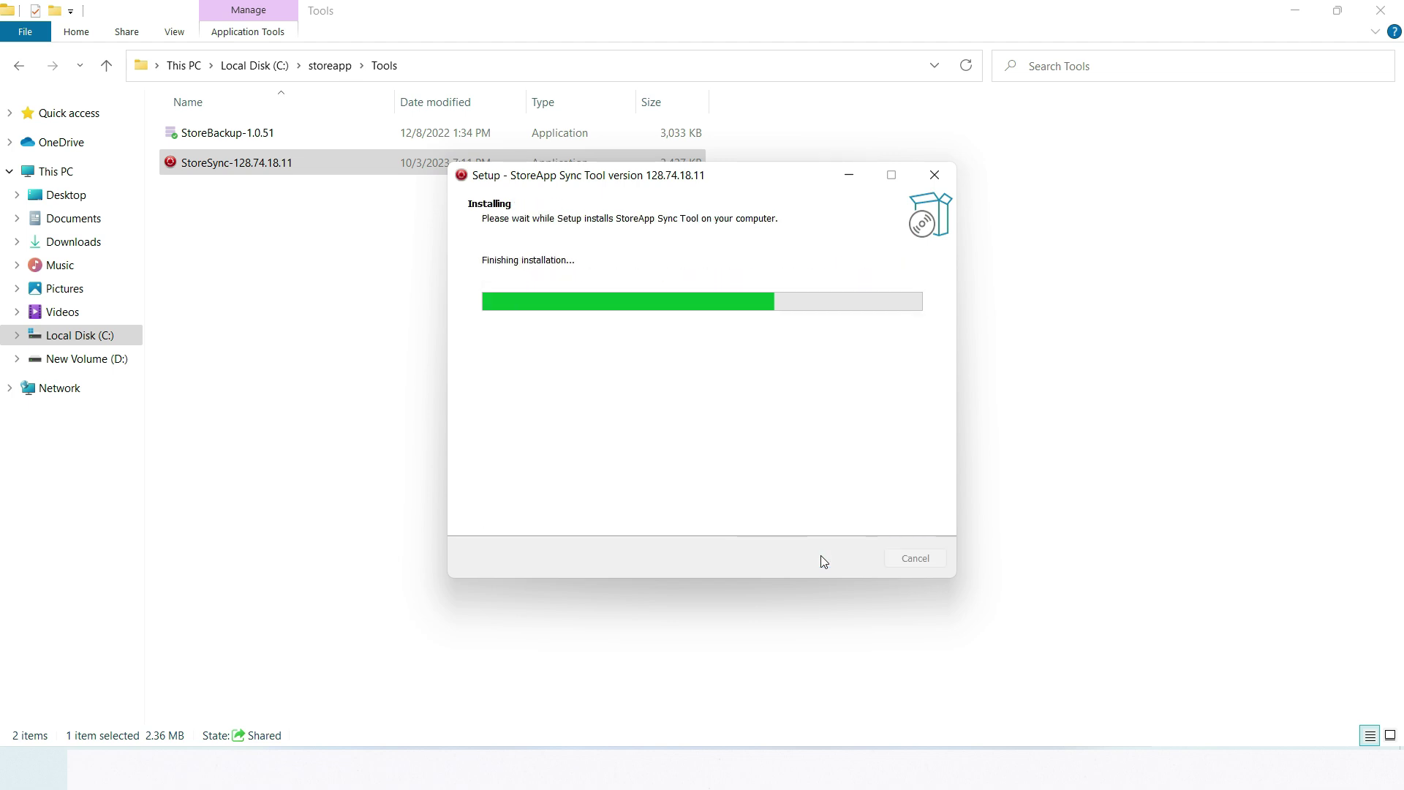
Close the finished StoreSync setup and minimize the Tools folder window.
click(841, 560)
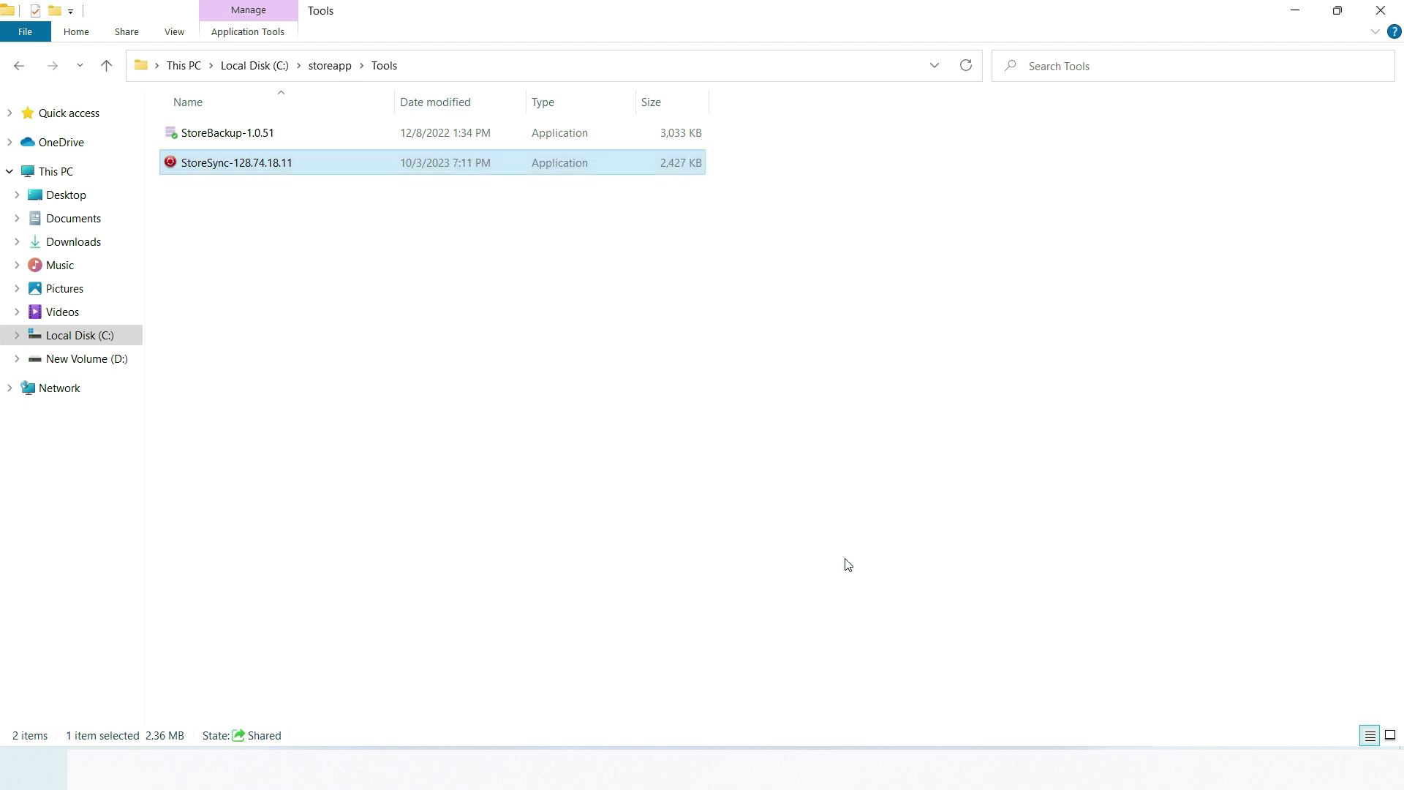
click(1294, 14)
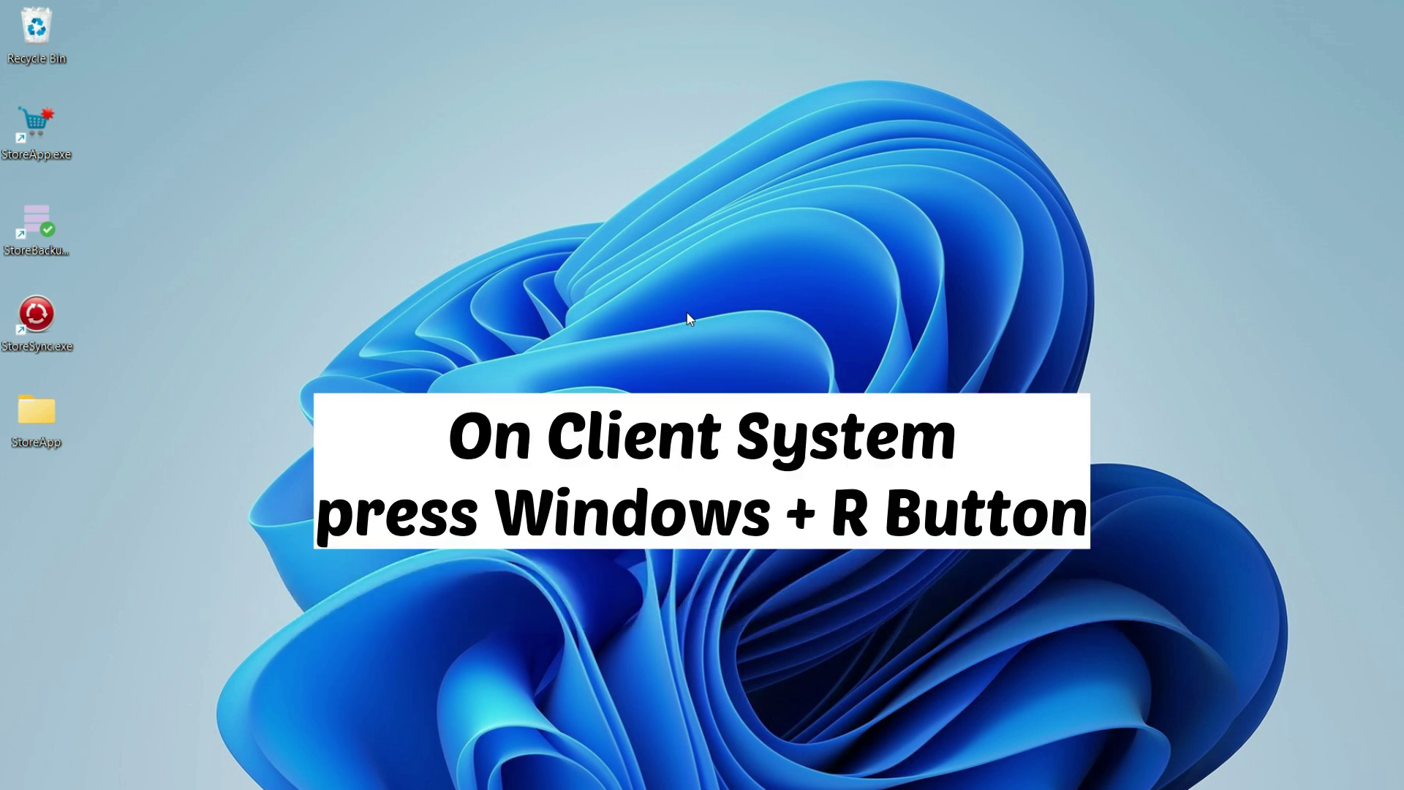
Open \\TECHSUPPORT from the Run dialog on the client computer.
key(super+r)
text(\\)
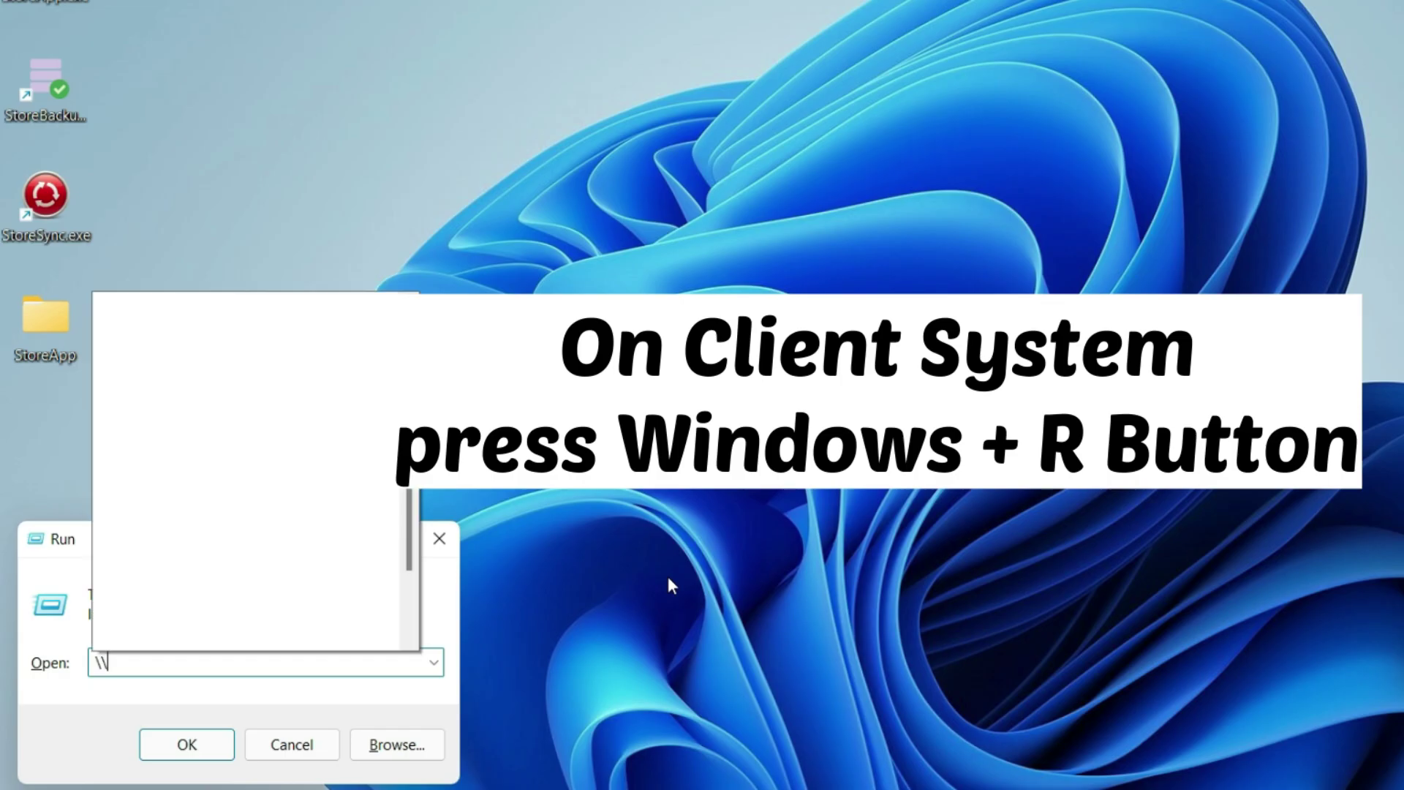
text(TECH)
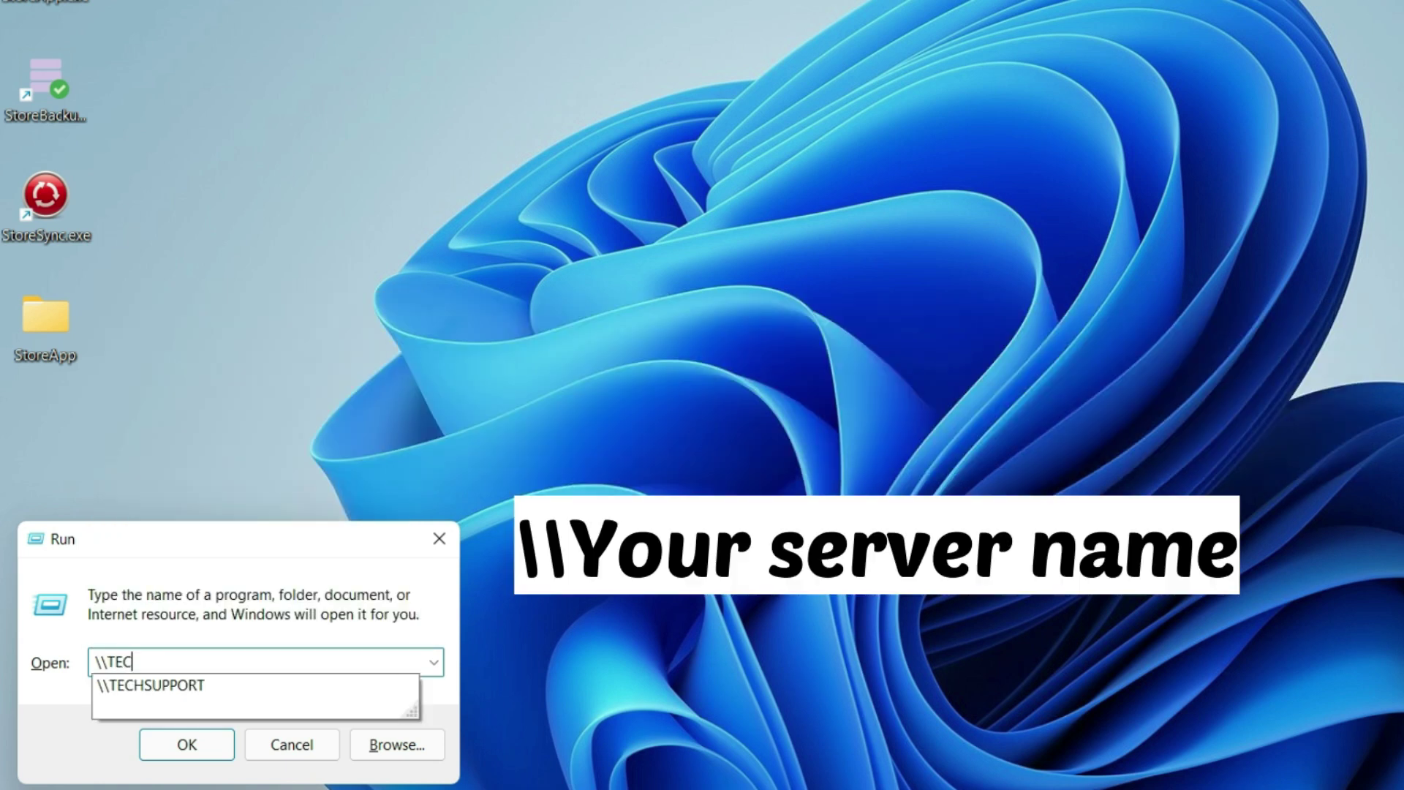
text(SUPPORT)
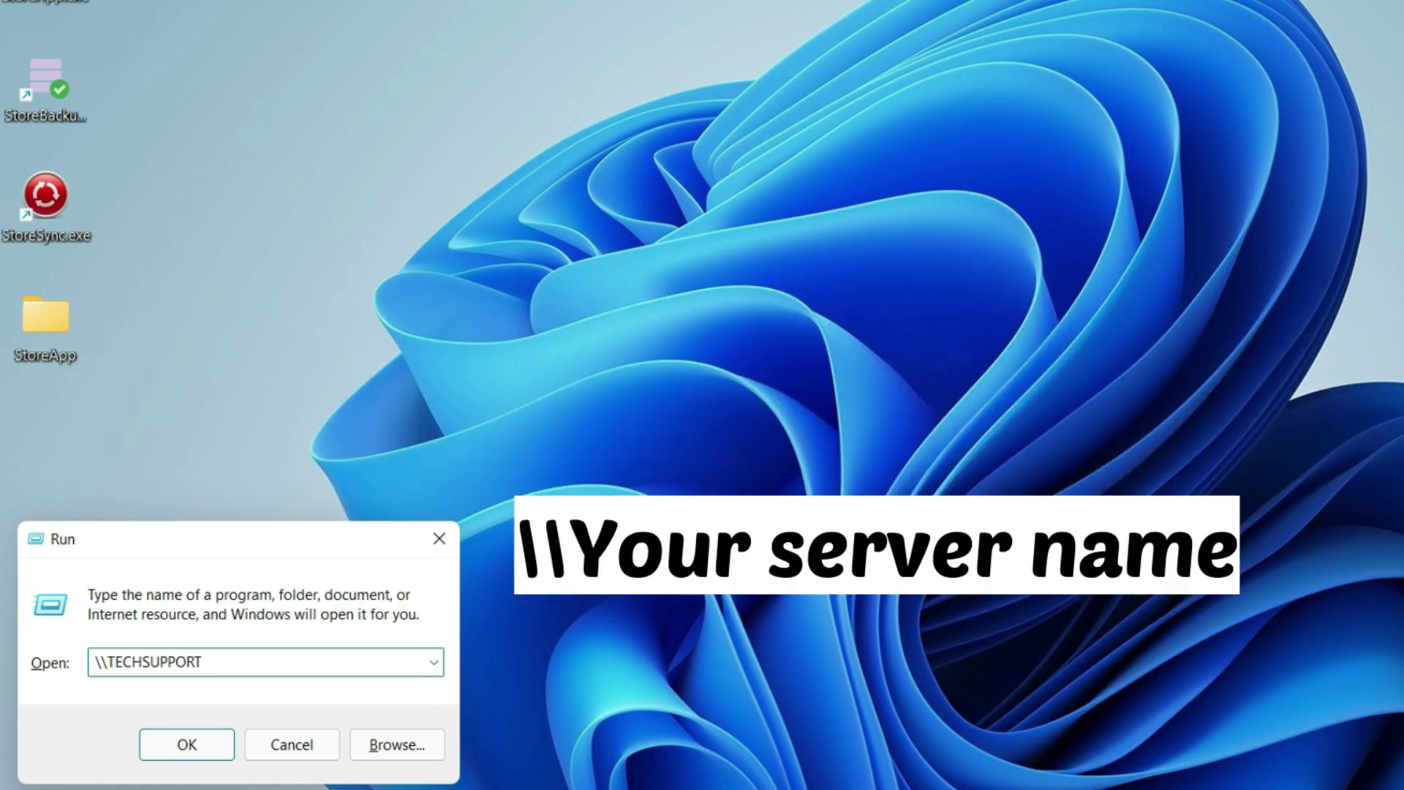
click(186, 744)
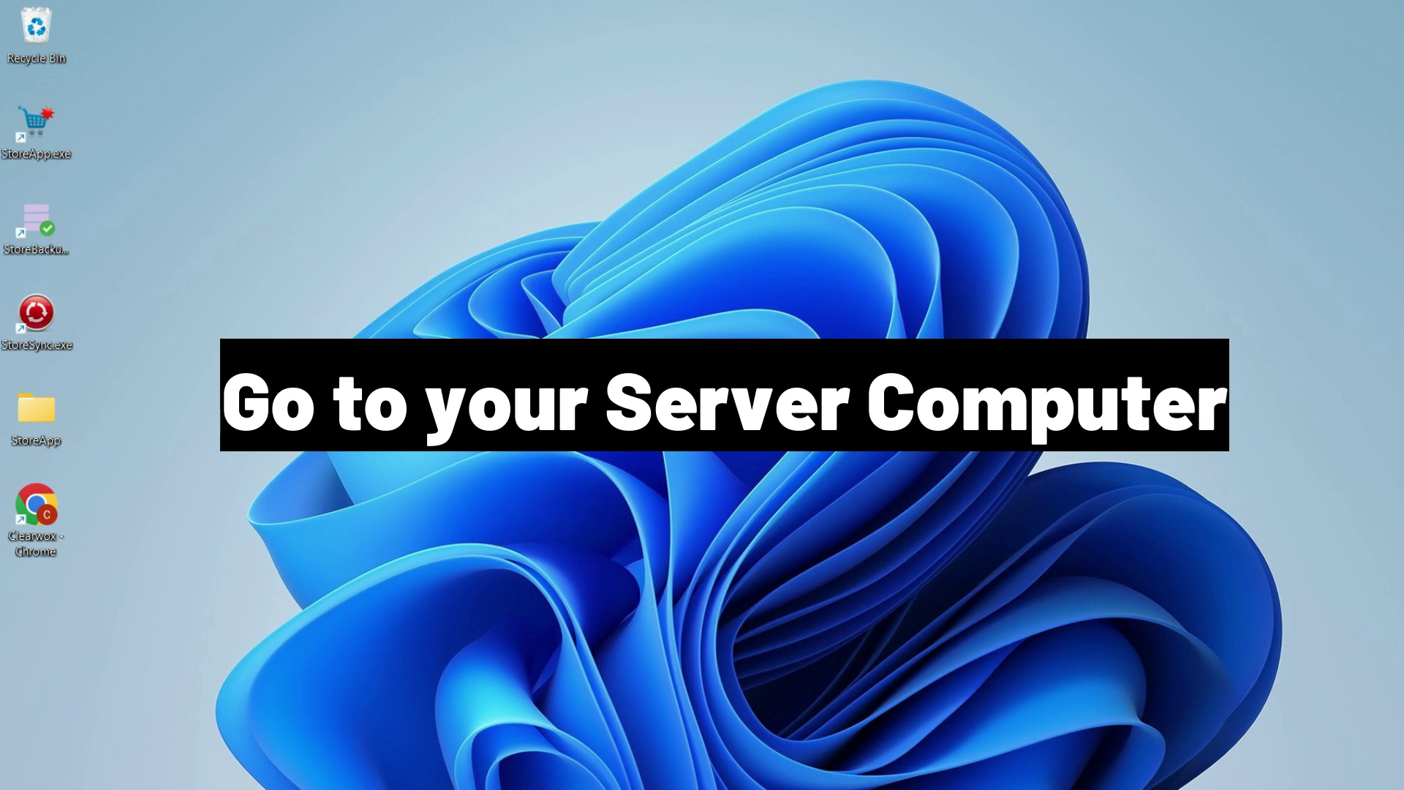
Run sysdm.cpl to view the server's full computer name, MEDIA-PC, in System Properties.
key(super+r)
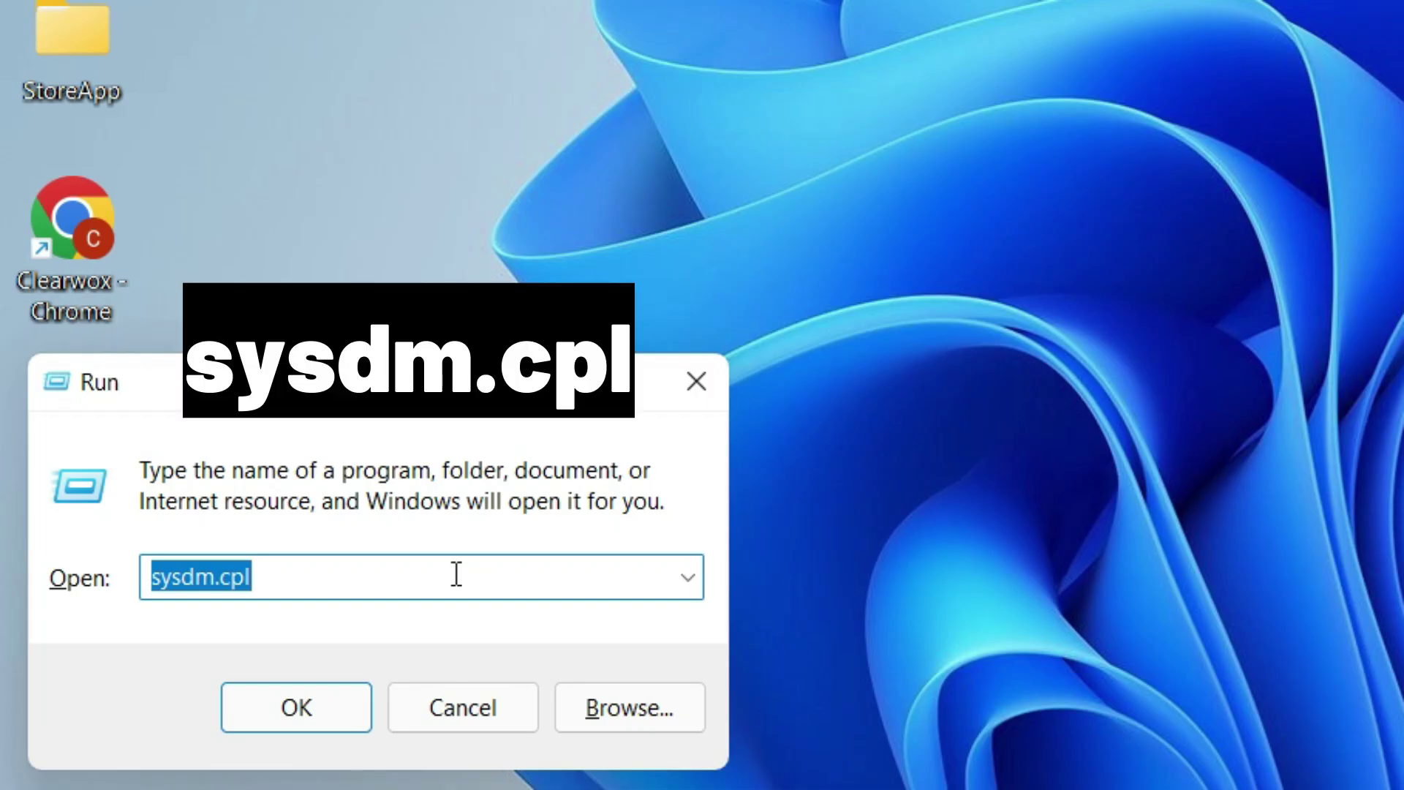
text(sysd)
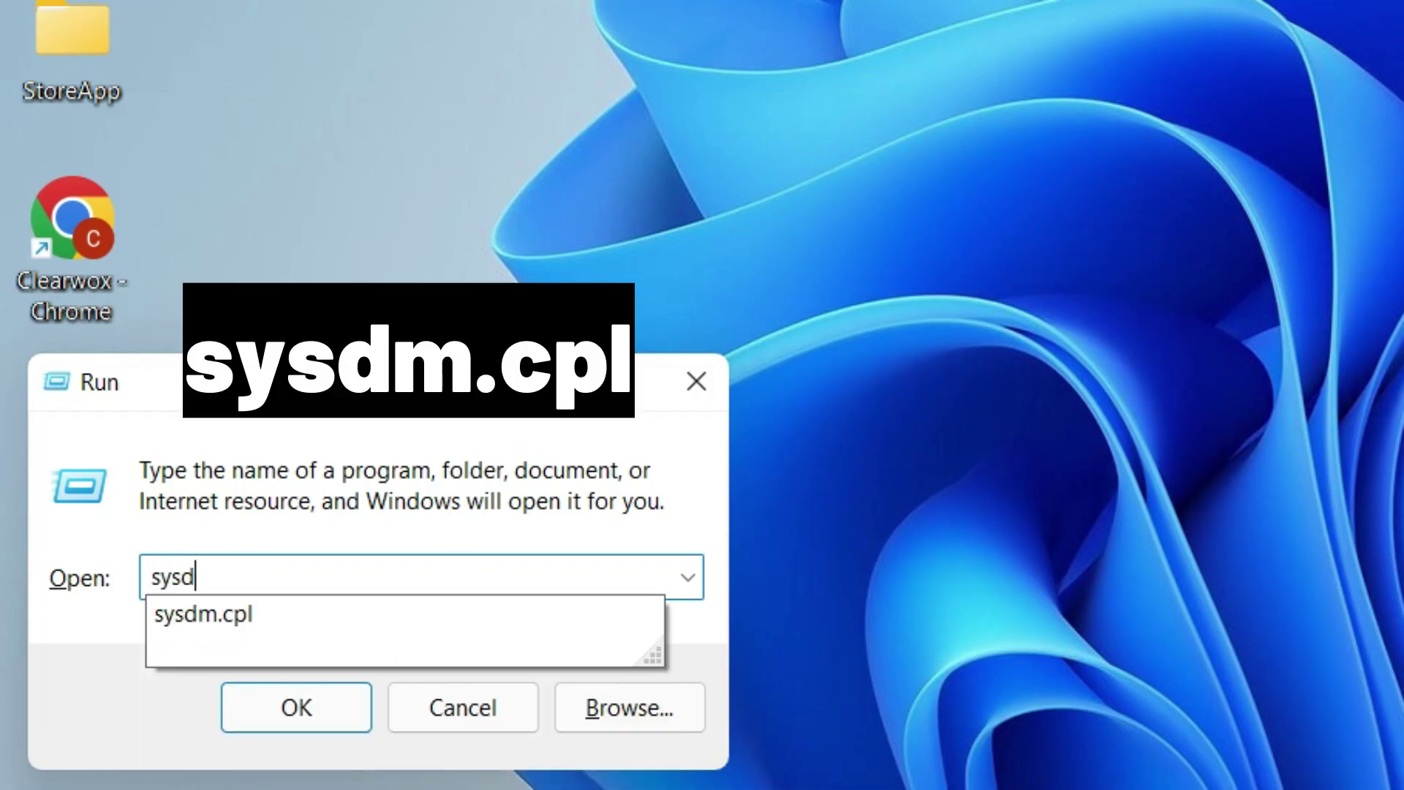
text(m.cpl)
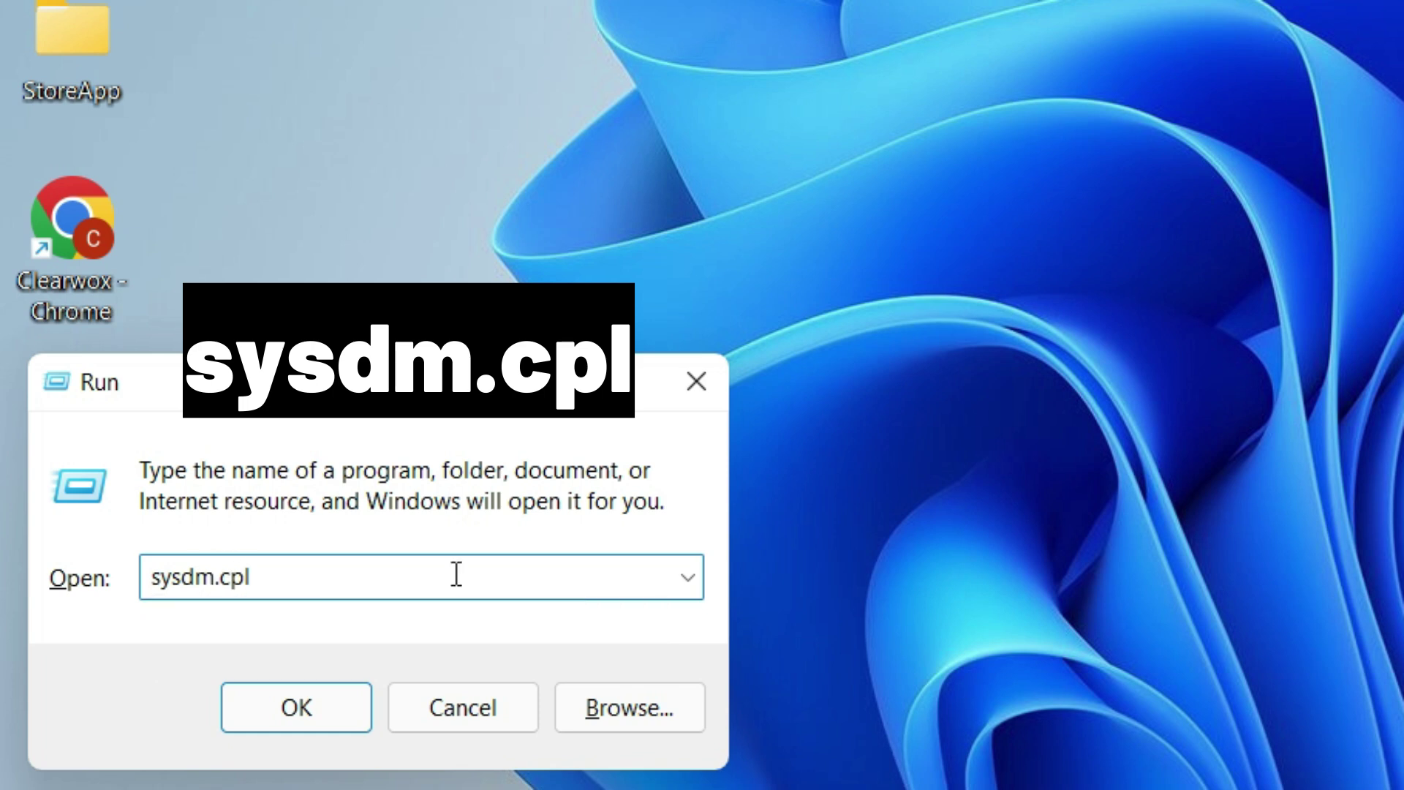
click(294, 720)
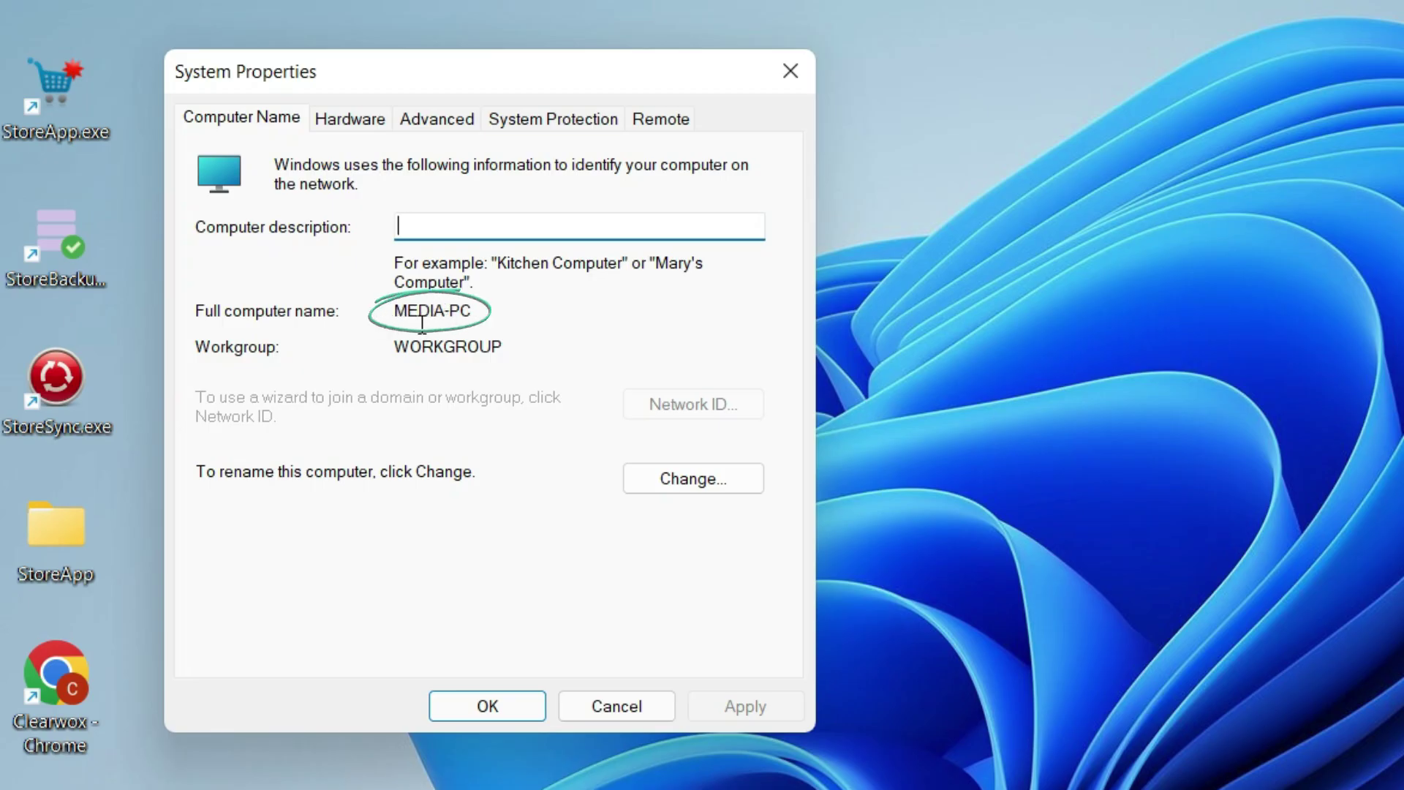
Open \\TECHSUPPORT's storeapp share and launch the StoreApp-3700 installer.
click(482, 707)
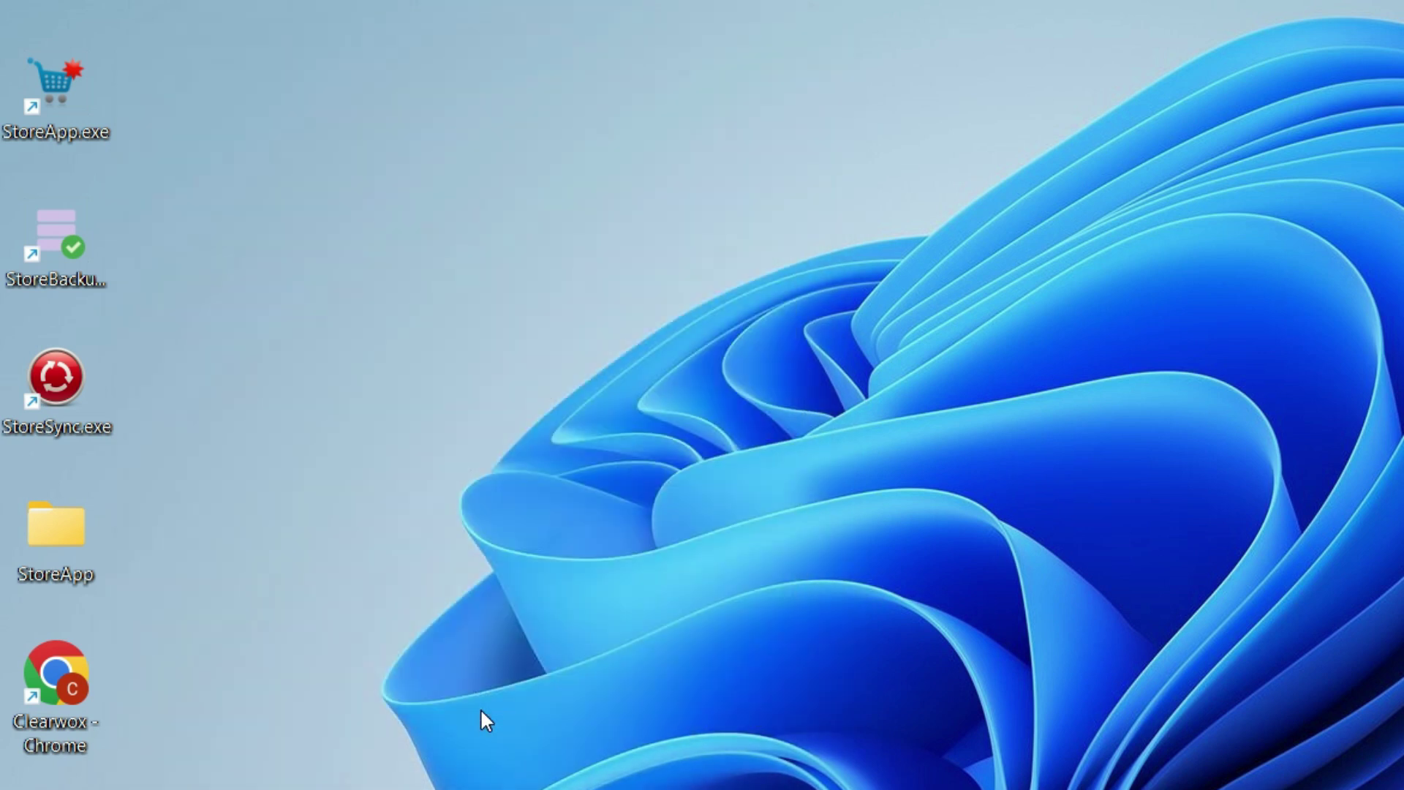
key(super+r)
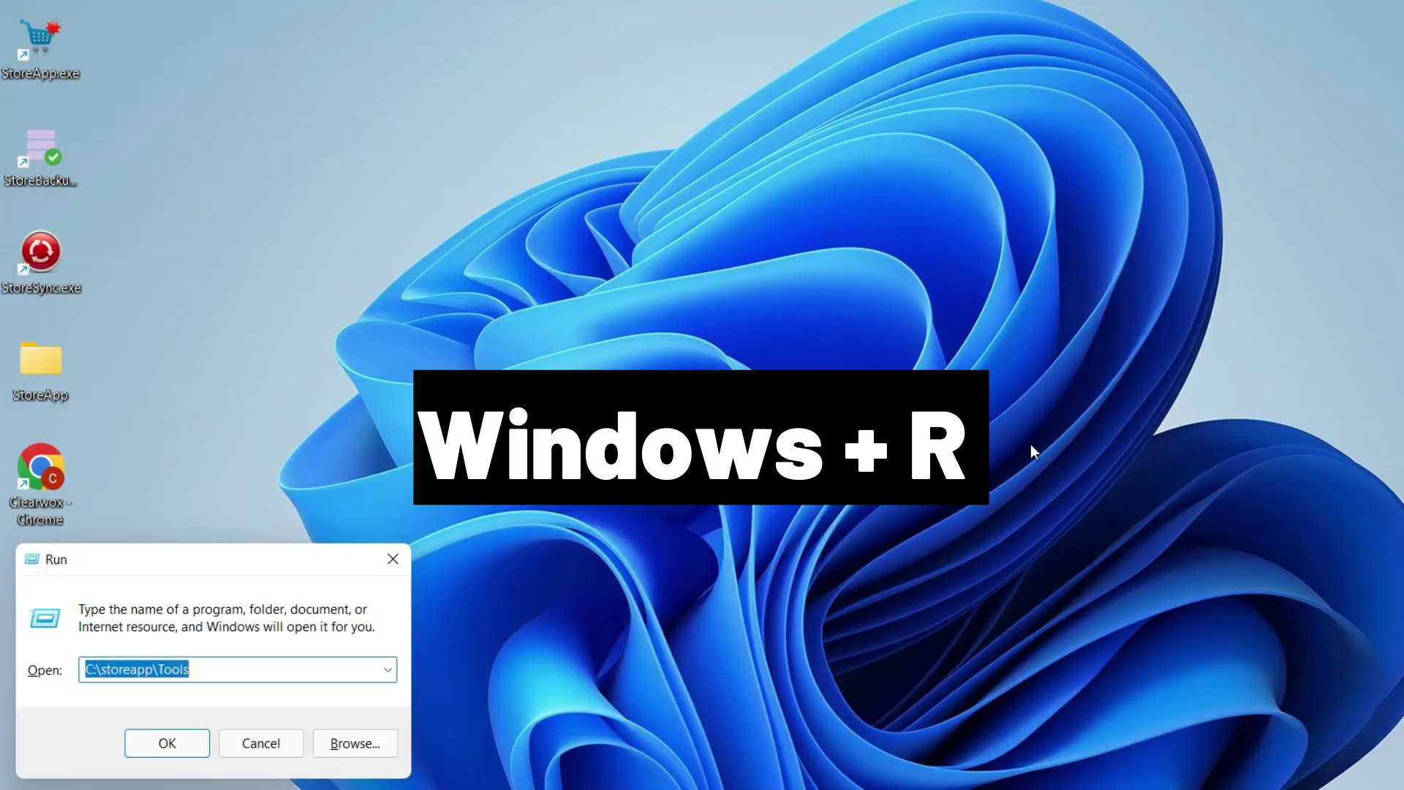
text(\\TECHSUPPOR)
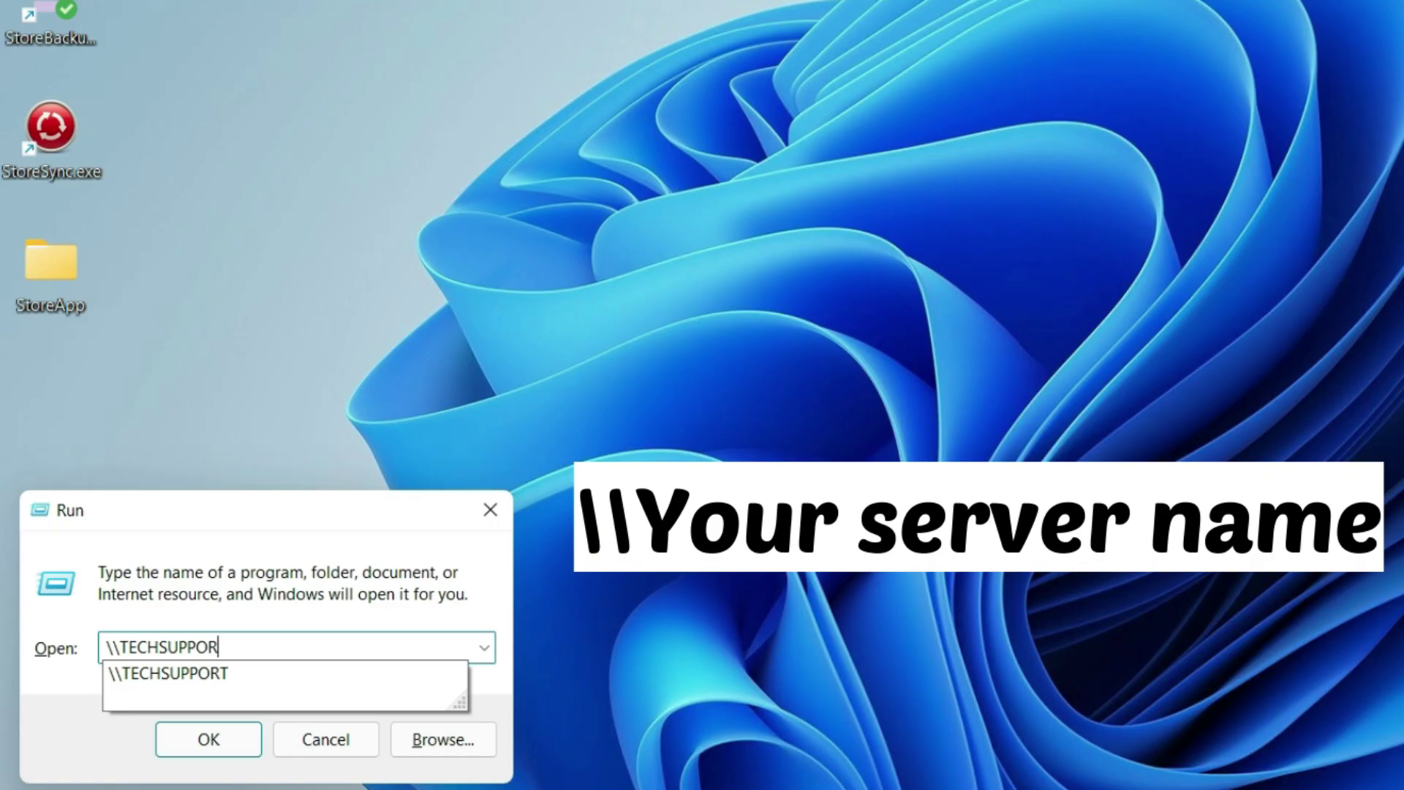
text(T)
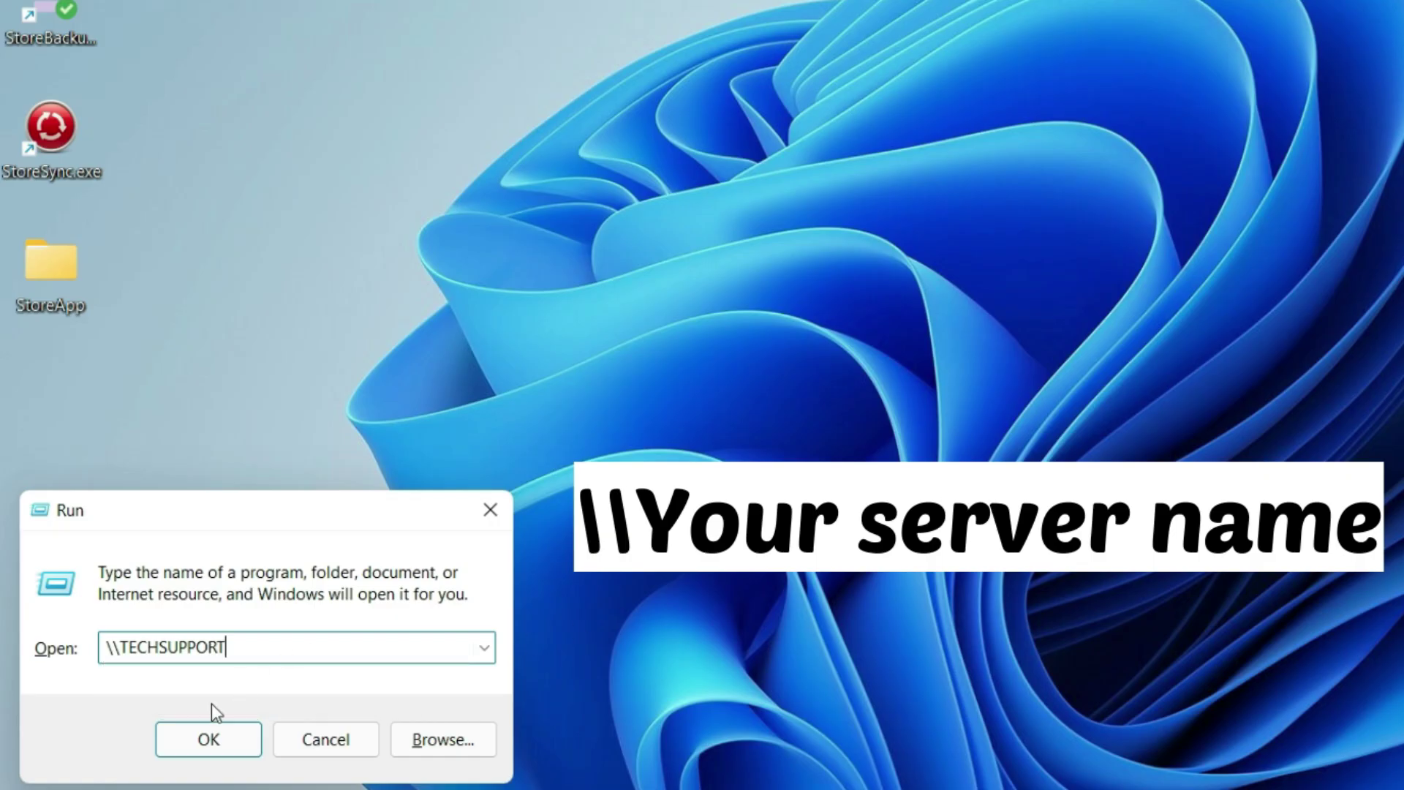
click(208, 739)
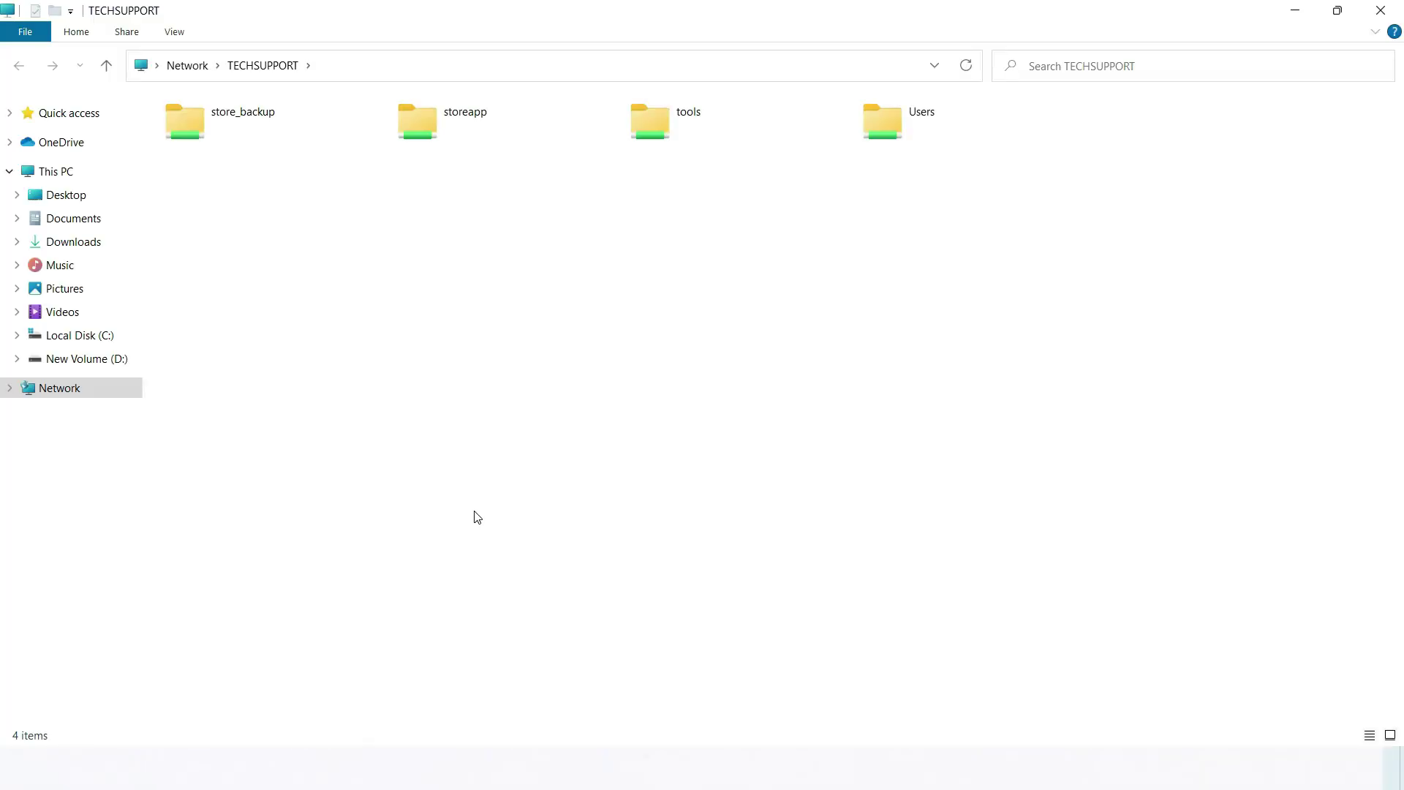
double_click(442, 120)
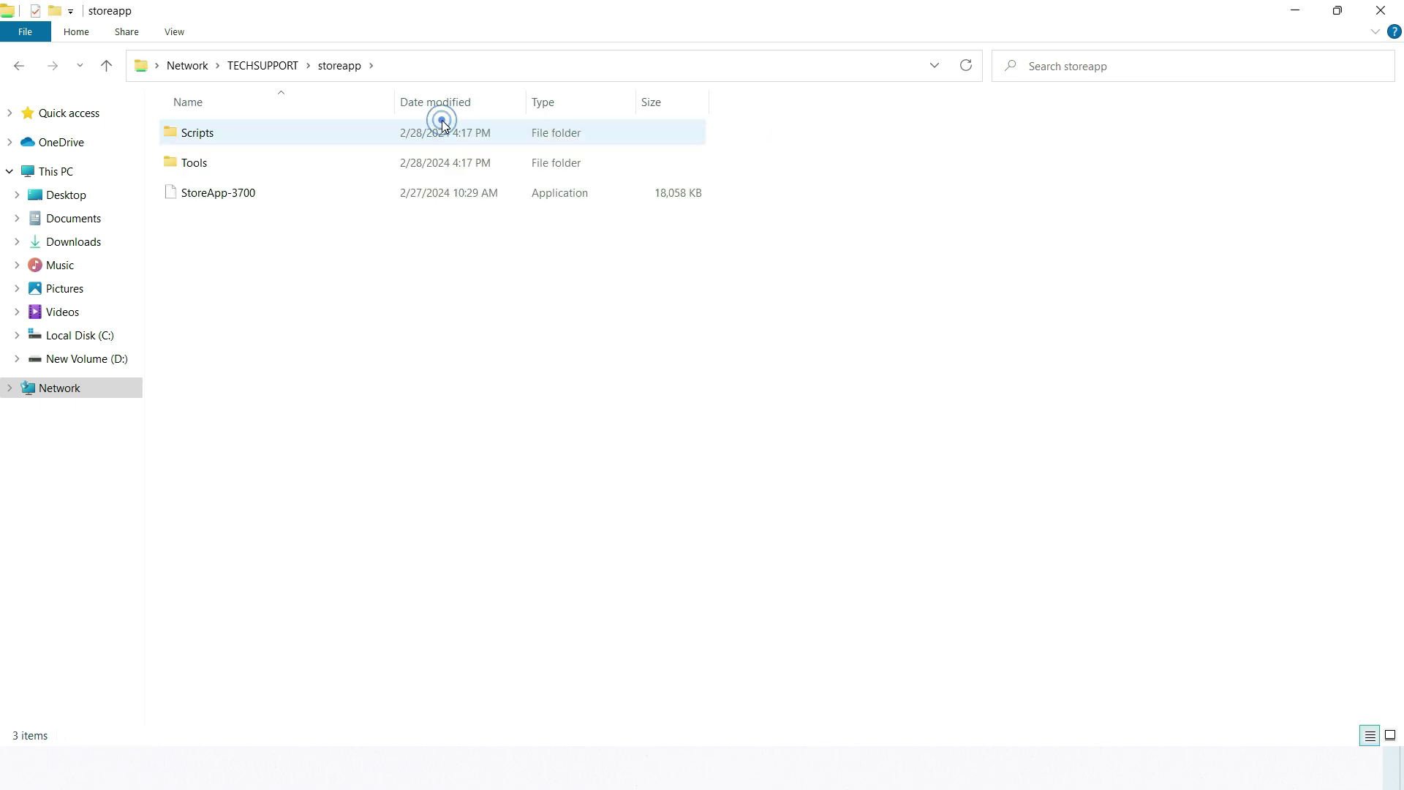
double_click(413, 196)
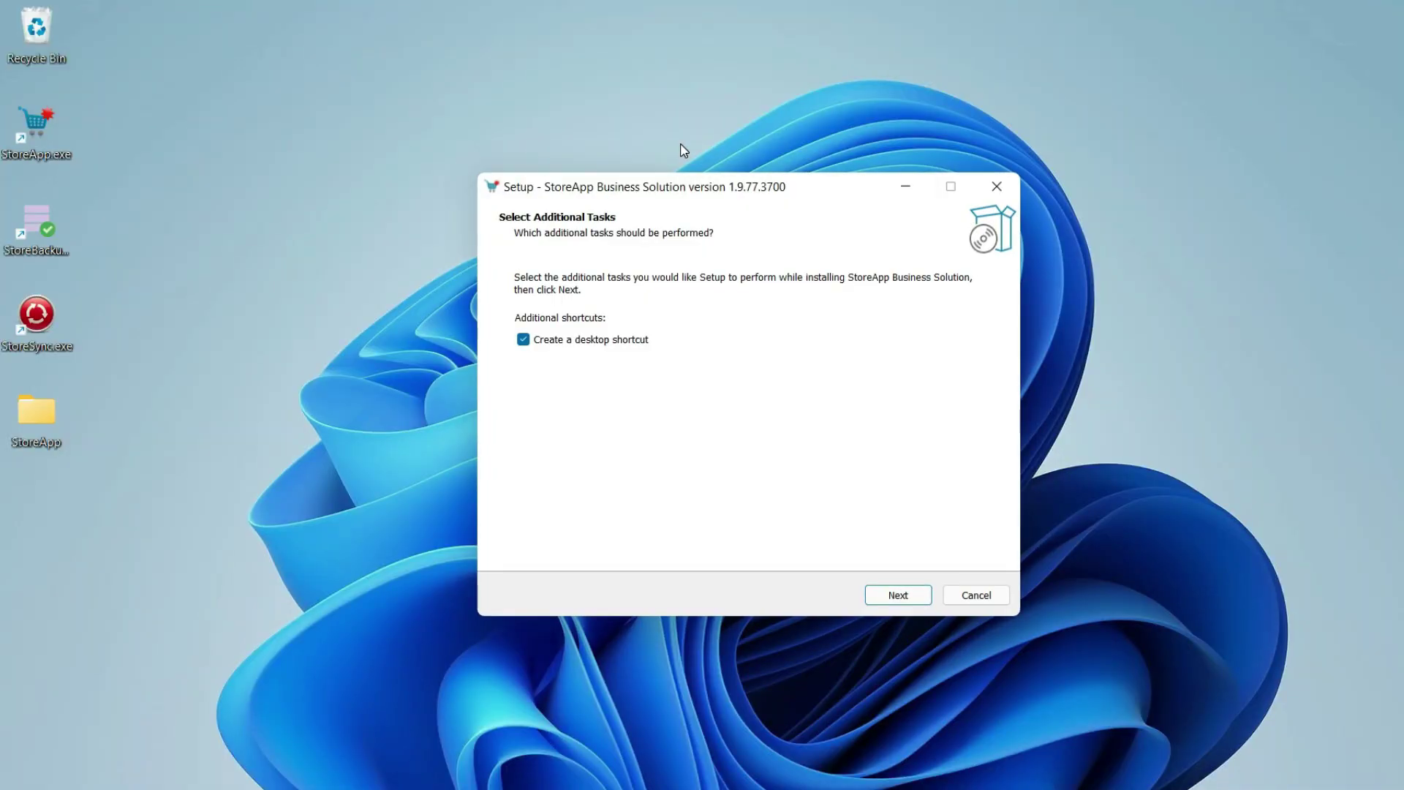
Install StoreApp Business Solution 1.9.77.3700 with the desktop shortcut kept, then finish and open StoreApp.
click(871, 587)
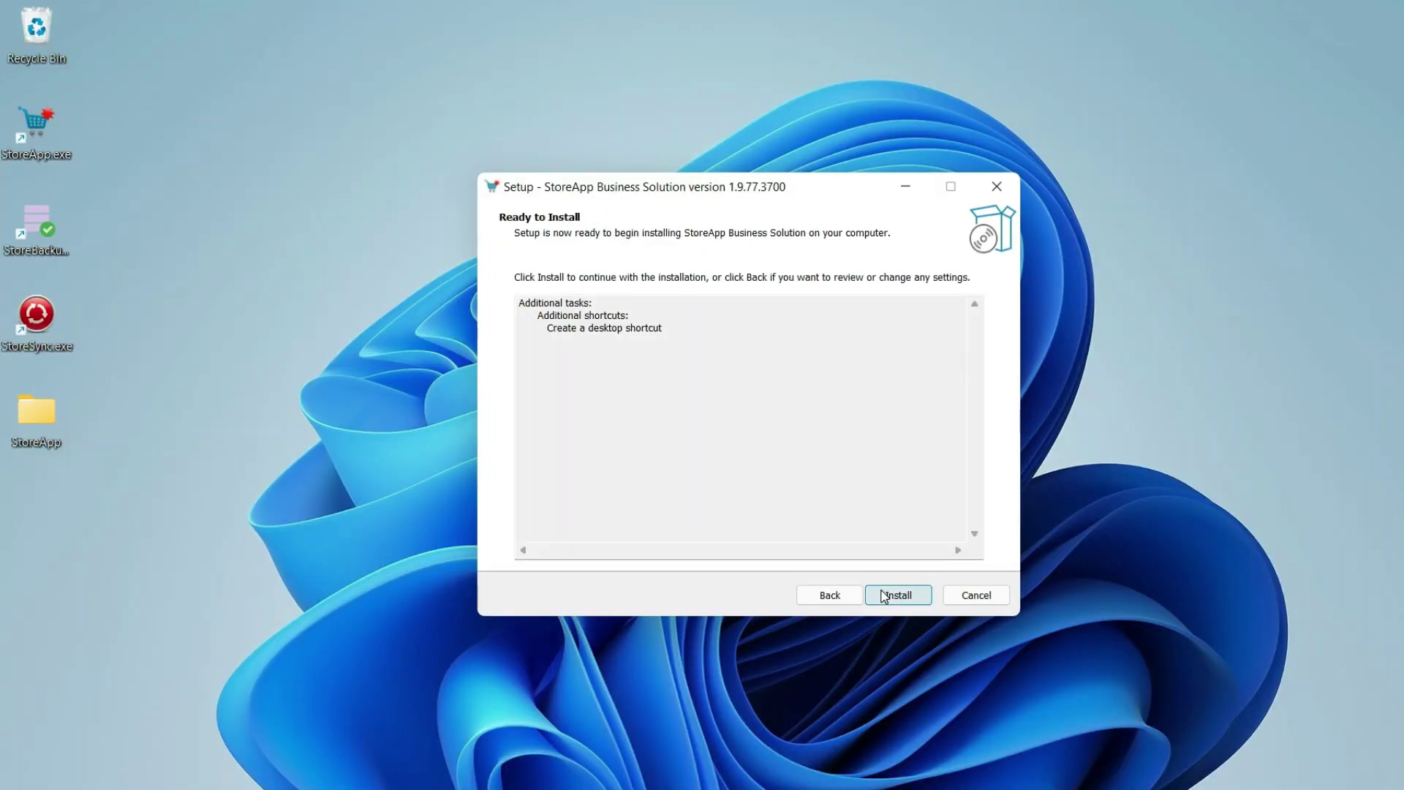
click(885, 595)
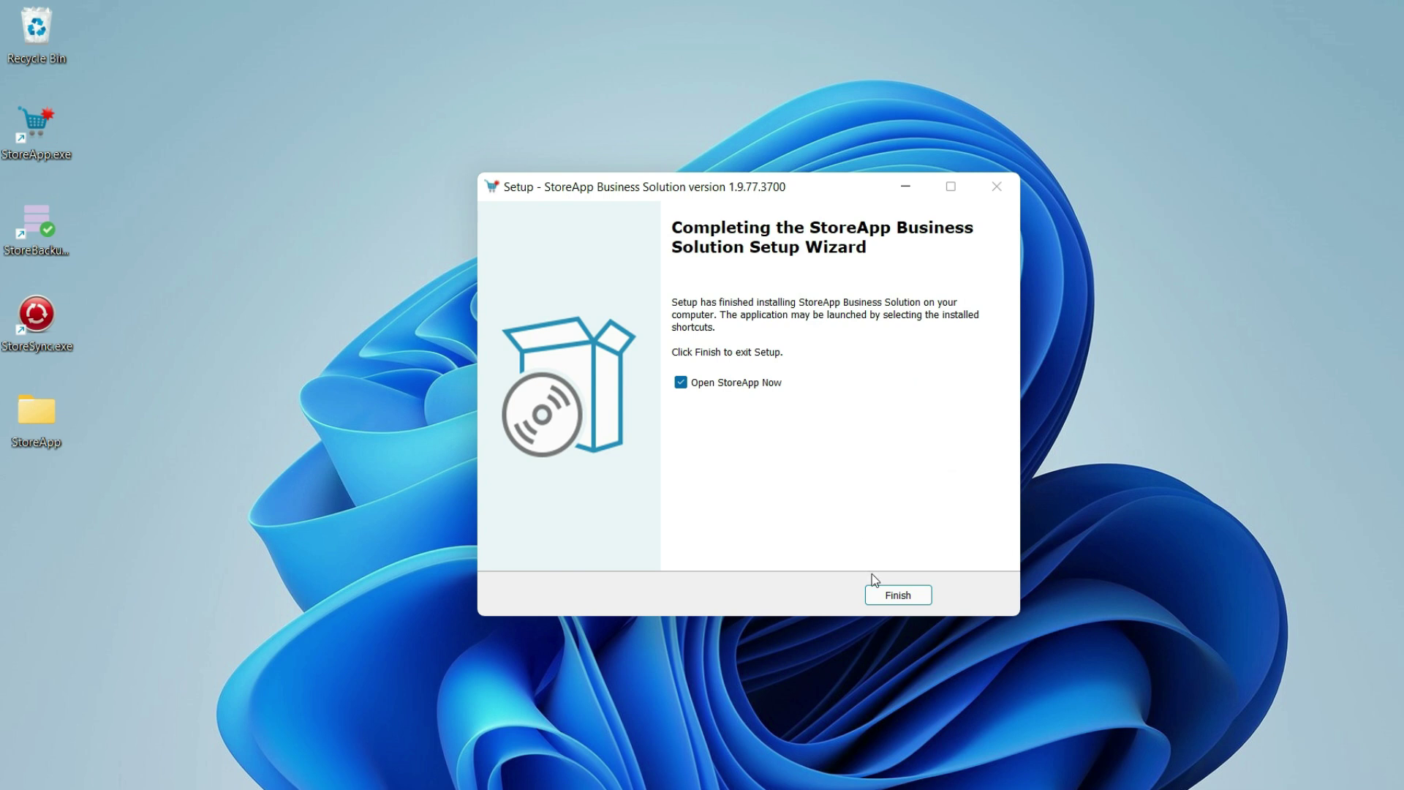
click(885, 595)
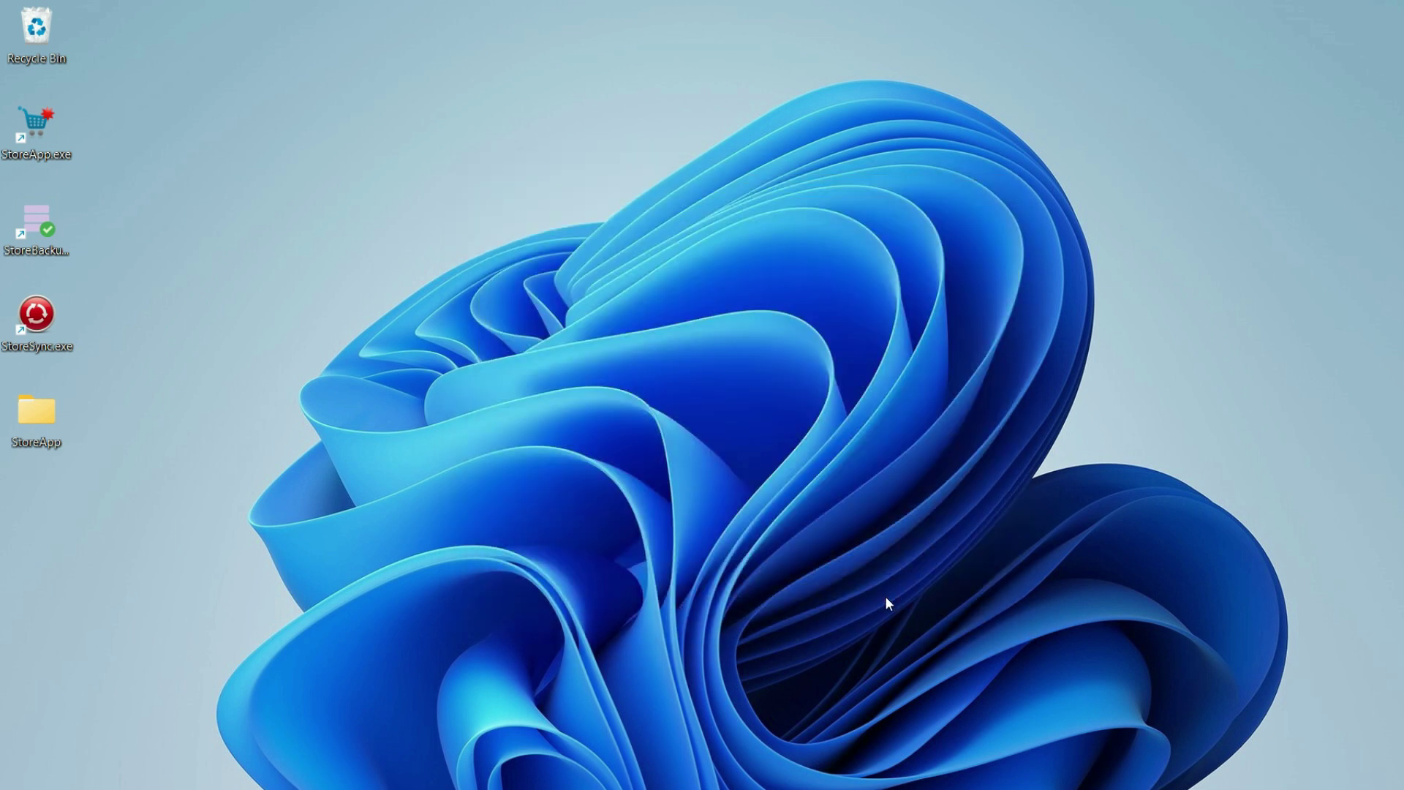